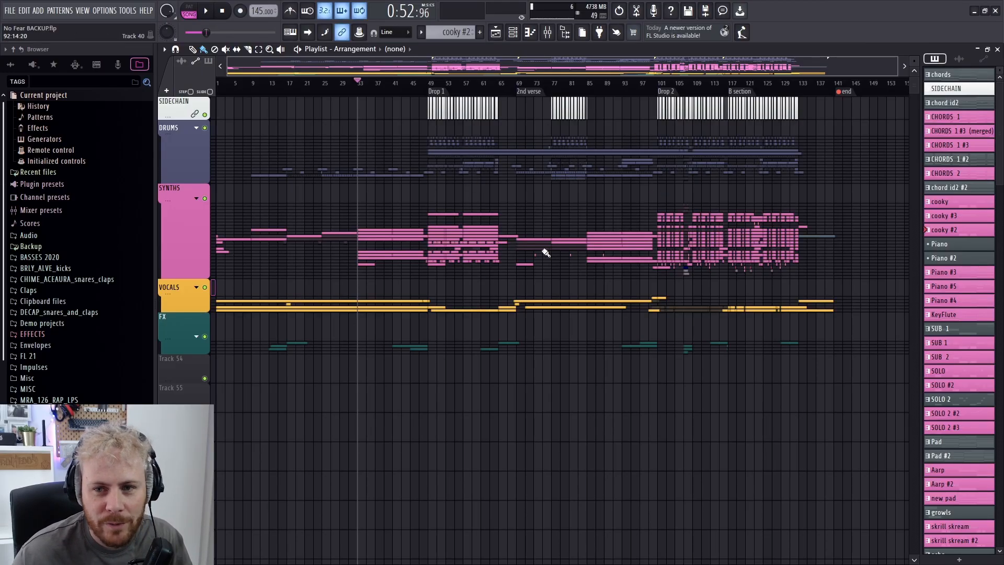
Expand the DRUMS, SYNTHS, VOCALS and FX track groups to look over the tracks they contain
left_click(197, 128)
scroll(291, 233, "down", 4)
scroll(302, 229, "up", 4)
scroll(296, 238, "down", 10)
left_click(197, 268)
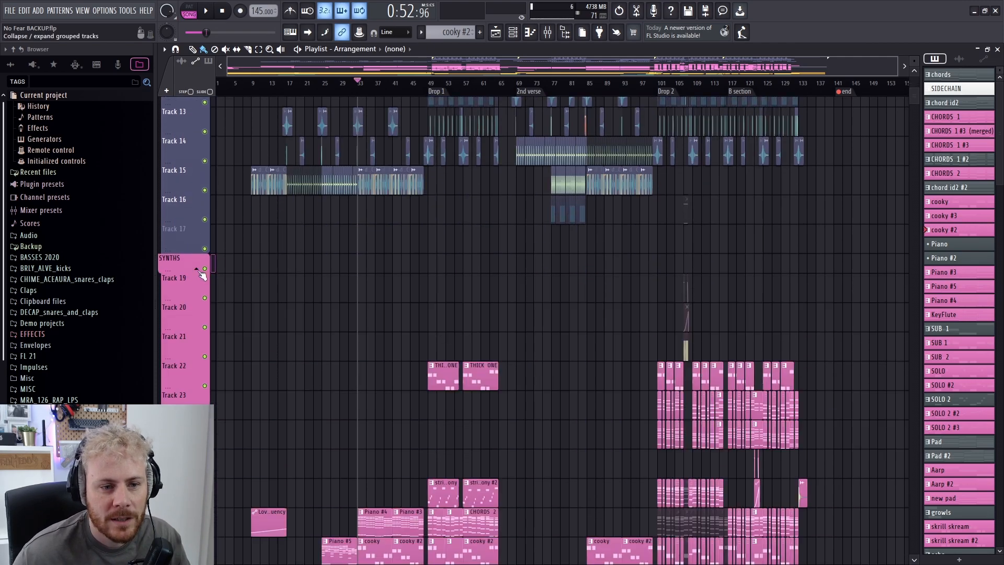
scroll(329, 253, "down", 10)
left_click(196, 308)
scroll(347, 246, "down", 5)
left_click(196, 341)
scroll(359, 314, "down", 4)
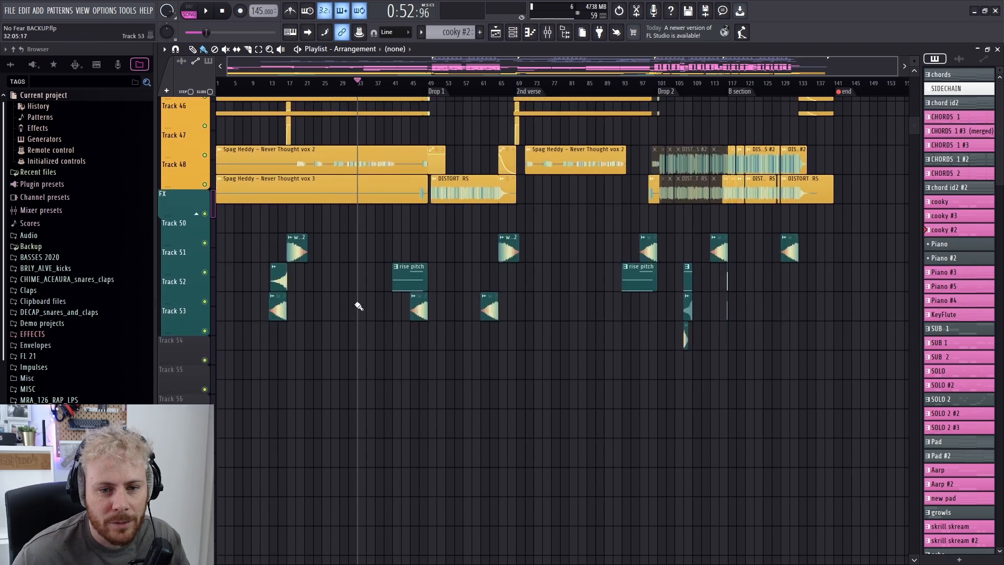
Review the expanded tracks and examine the synth layers stacked from the Drop 1 marker onward
scroll(398, 280, "up", 9)
scroll(274, 359, "down", 5)
scroll(293, 298, "up", 4)
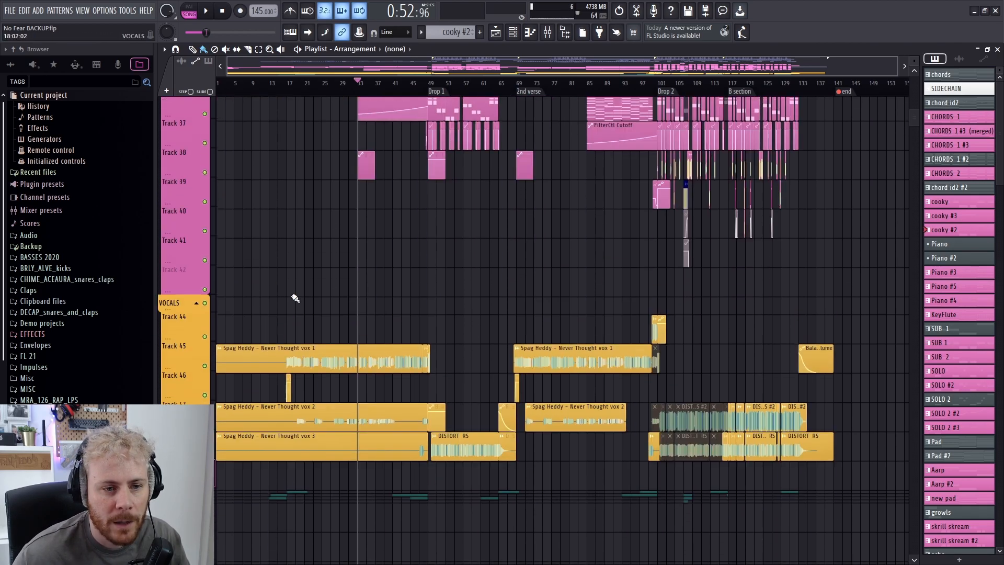
scroll(269, 307, "up", 15)
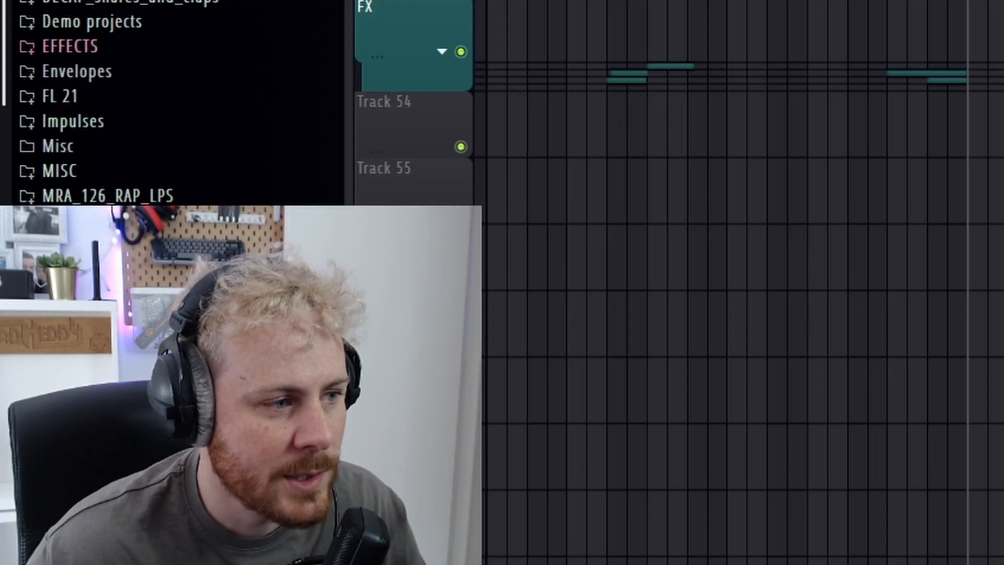
scroll(740, 282, "up", 3)
scroll(740, 283, "up", 3)
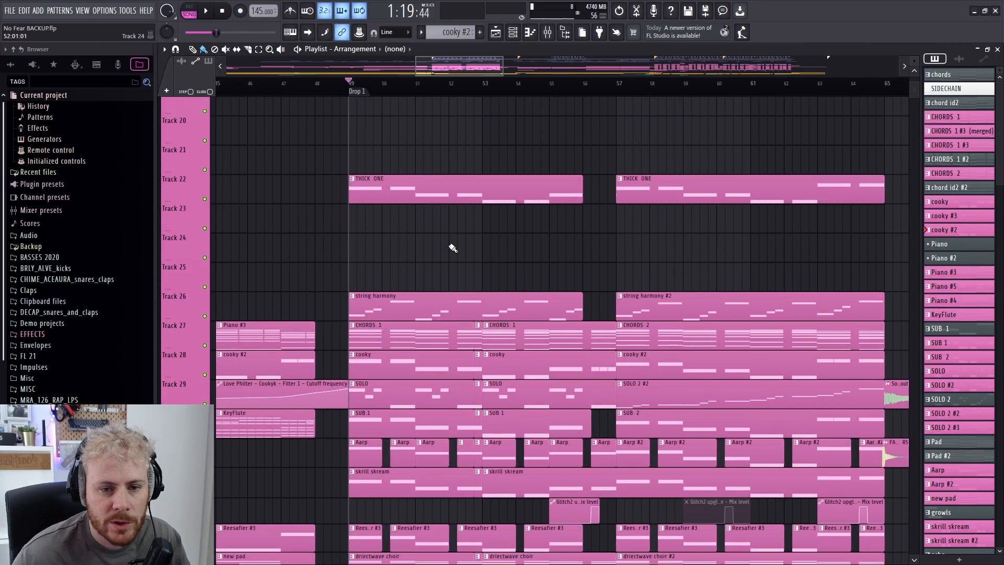
scroll(452, 249, "down", 5)
scroll(452, 249, "up", 7)
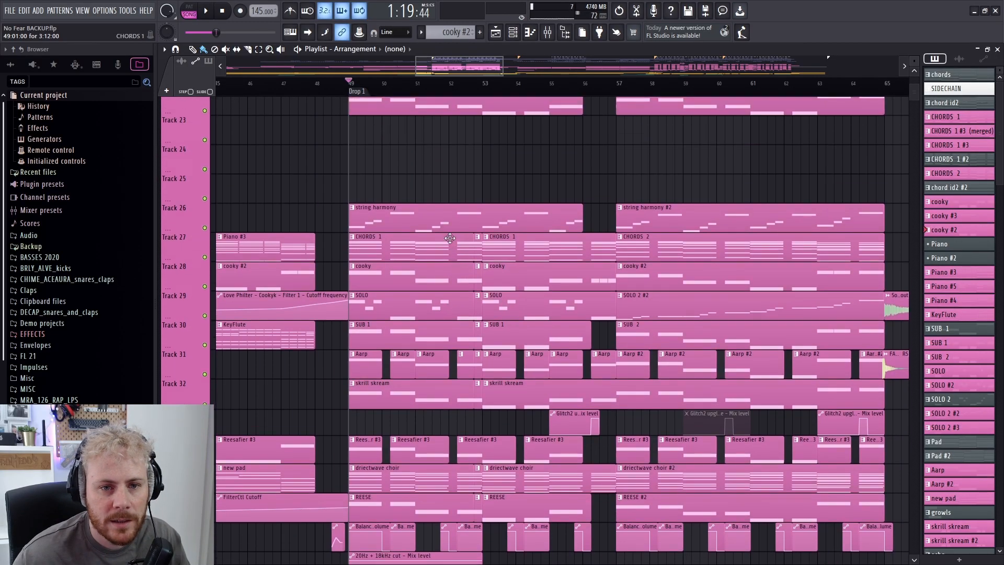
scroll(397, 233, "down", 3)
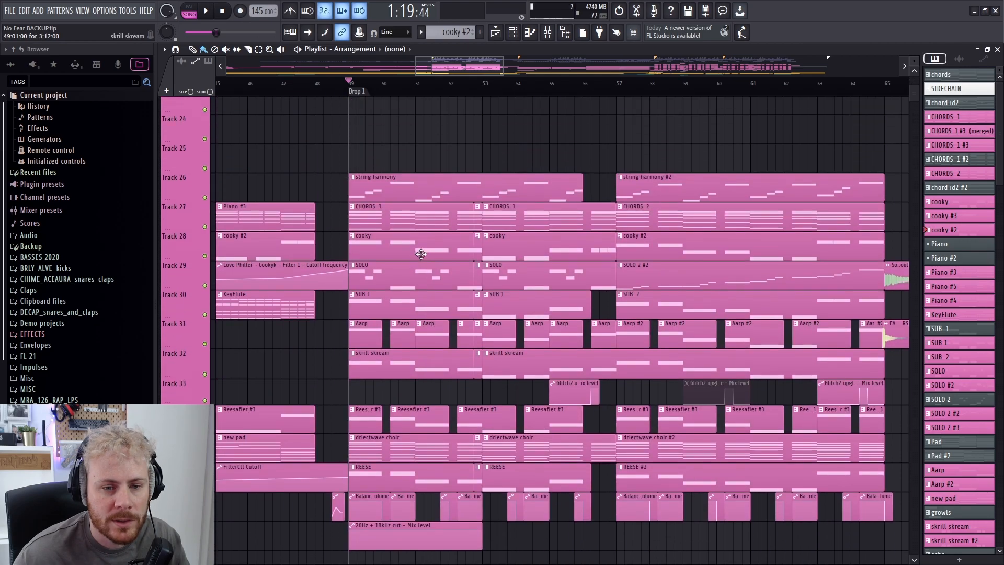
scroll(450, 210, "up", 4)
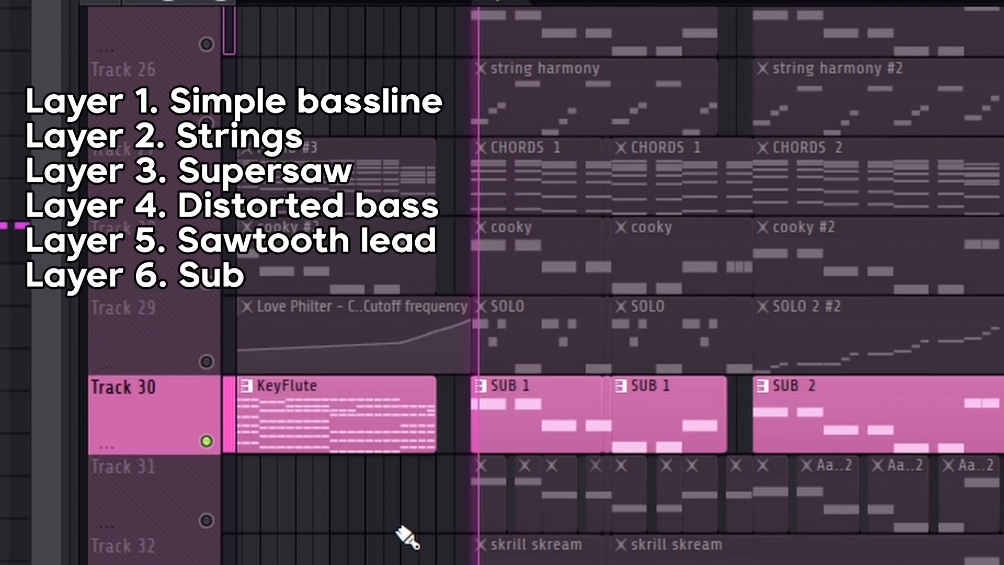
scroll(358, 531, "down", 1)
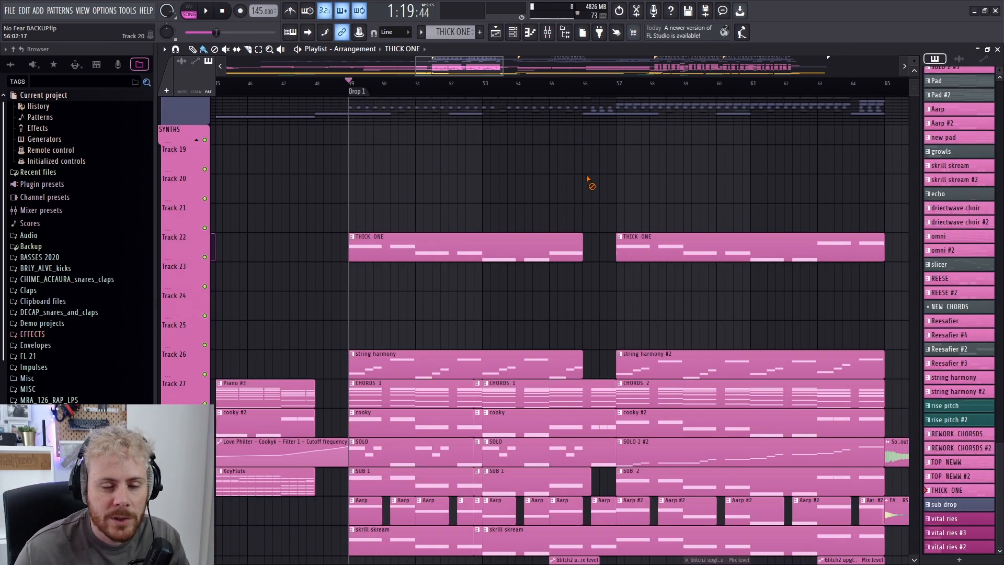
Inspect the instruments behind the THICK ONE and CHORDS 1 patterns, including the Nexus supersaw, and close their windows
key("F6")
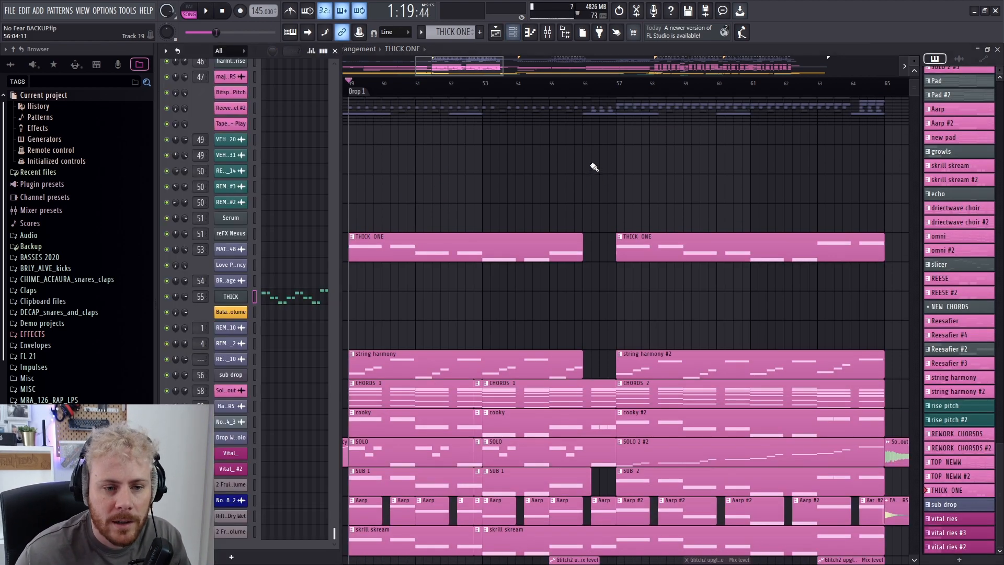
left_click(242, 302)
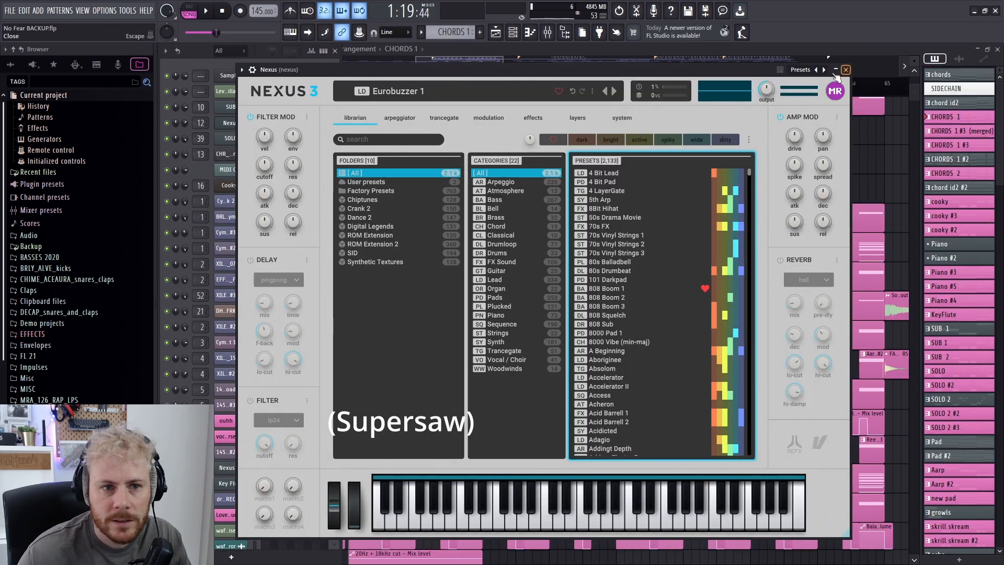
left_click(837, 74)
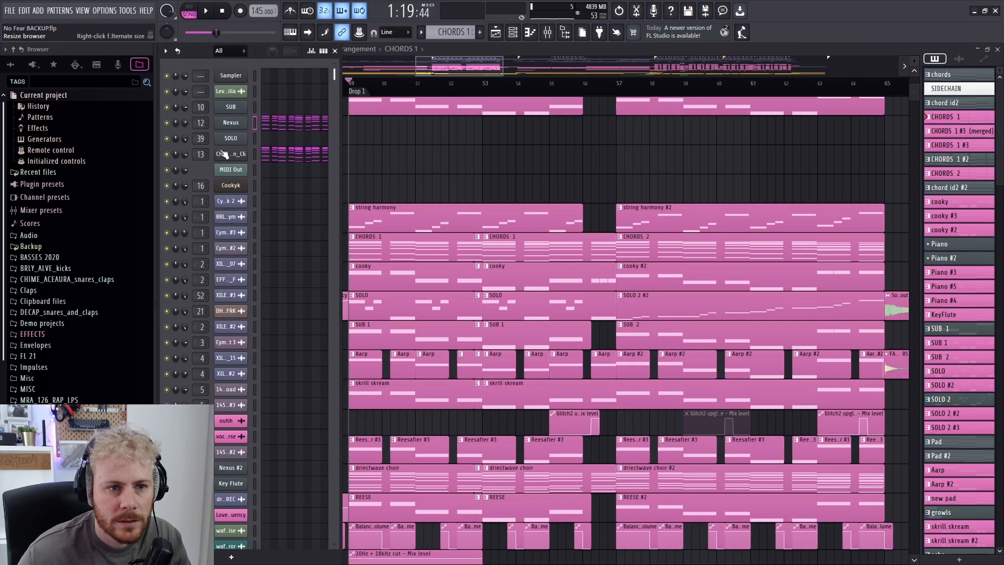
left_click(225, 154)
left_click(599, 166)
scroll(565, 157, "down", 5)
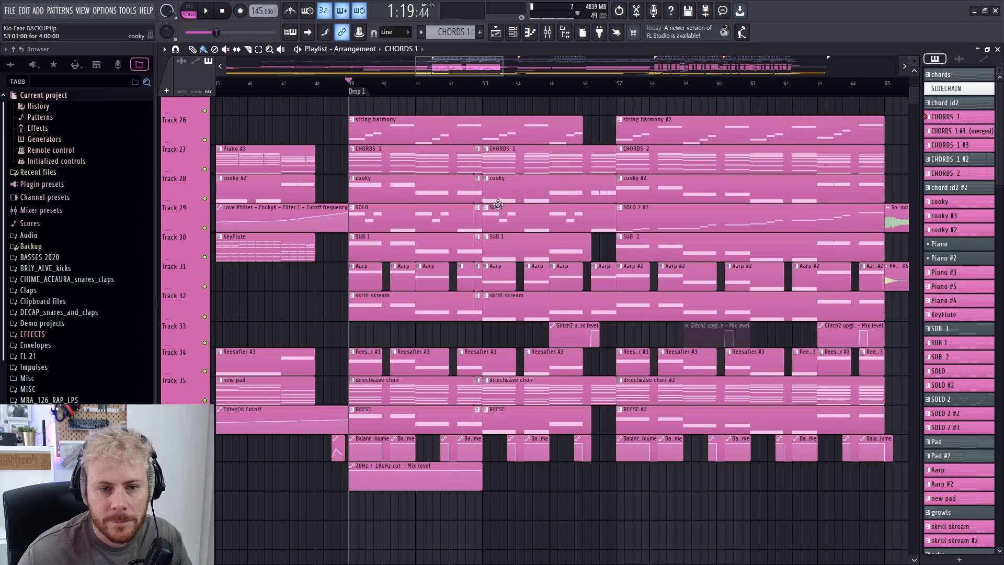
Inspect the instruments behind the SOLO, Aarp and Reesafier #3 patterns of Drop 1, closing each plugin window
left_click(369, 215)
scroll(288, 327, "down", 8)
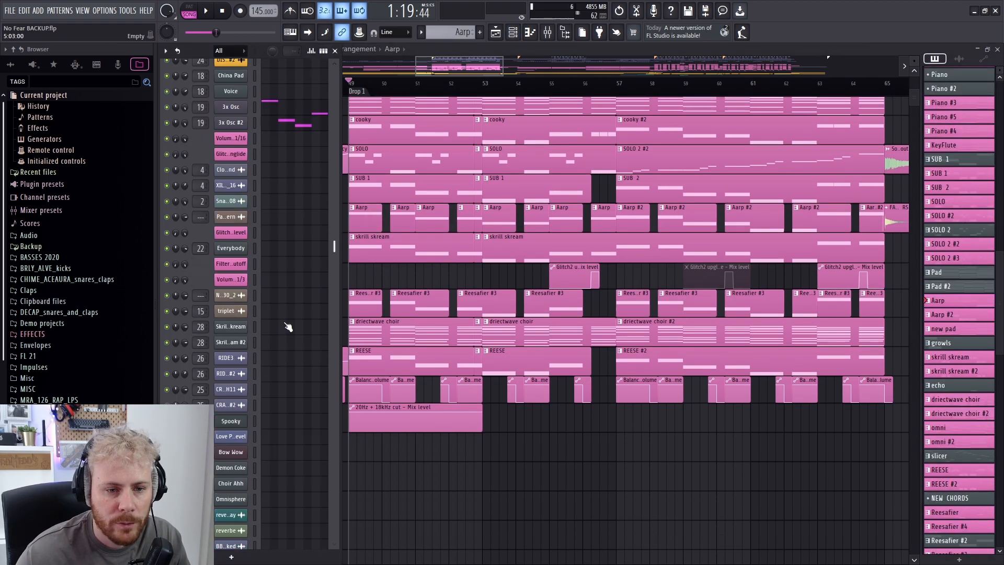
left_click(241, 110)
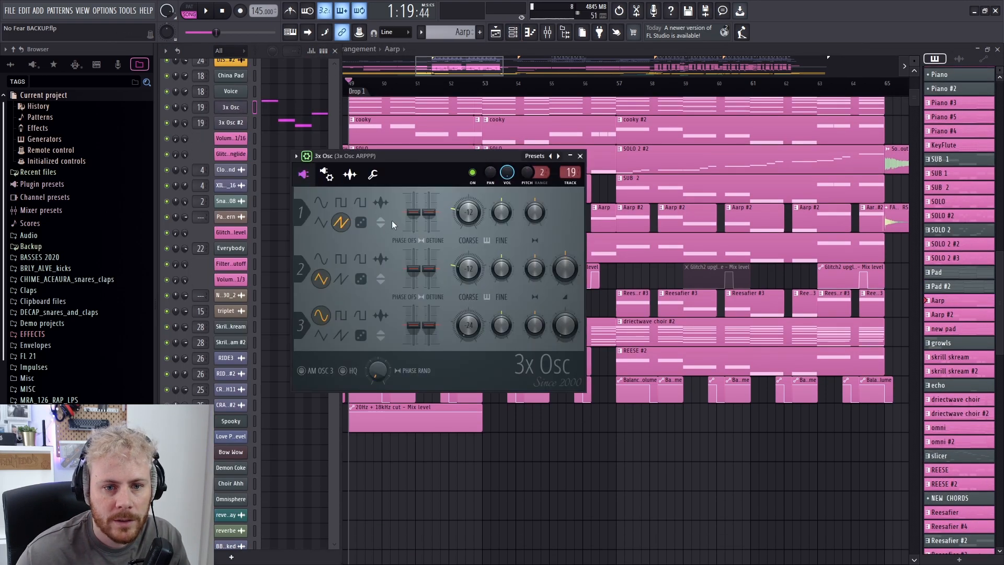
left_click(581, 157)
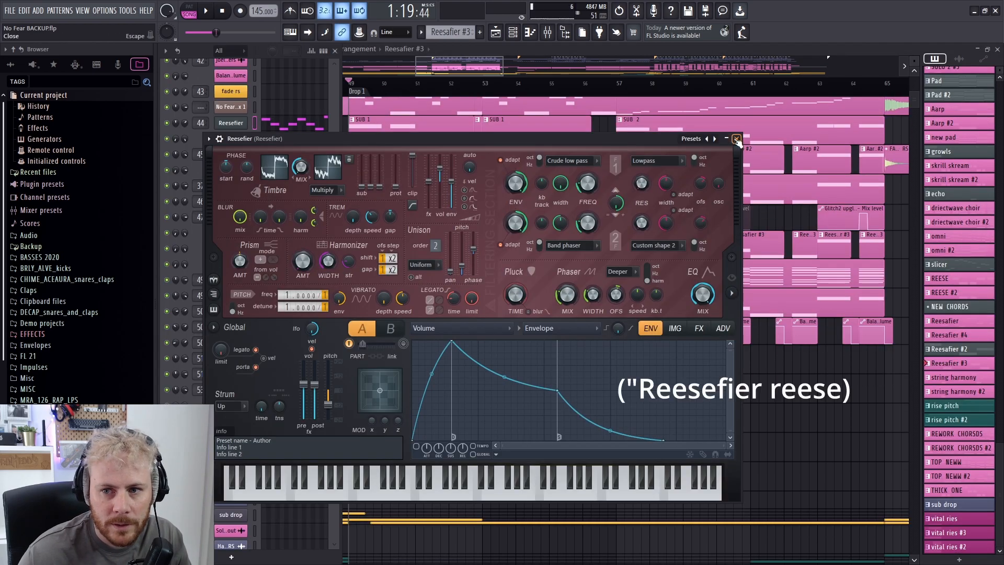
left_click(738, 139)
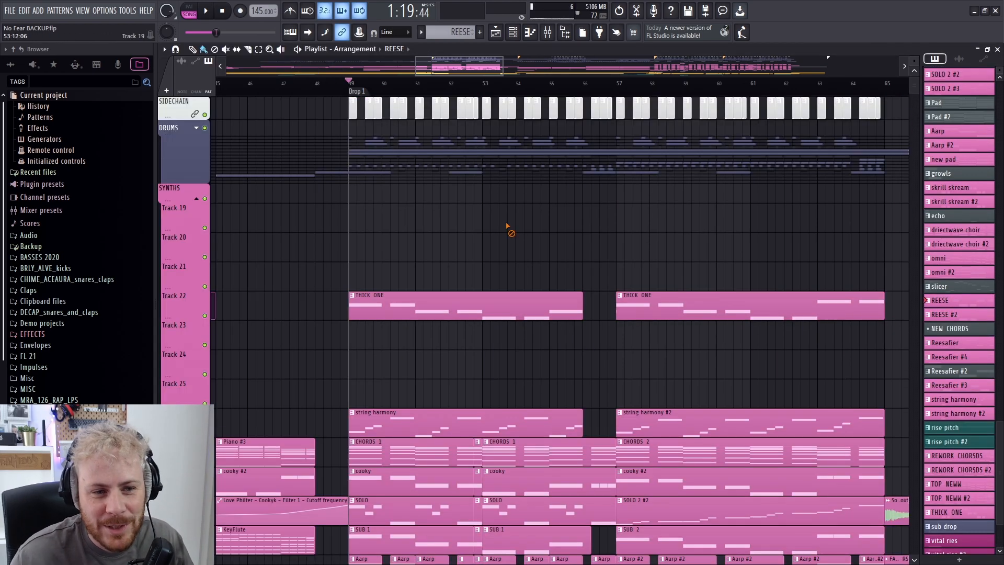
Go to the intro at the beginning of the arrangement and inspect the Key Flute instrument behind the KeyFlute pattern
scroll(518, 229, "down", 8)
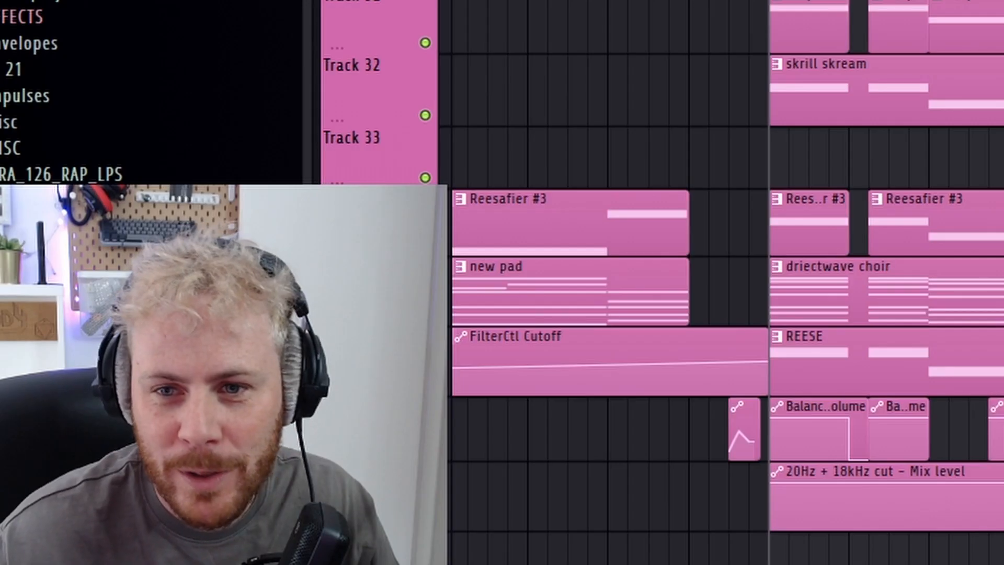
scroll(444, 336, "up", 9)
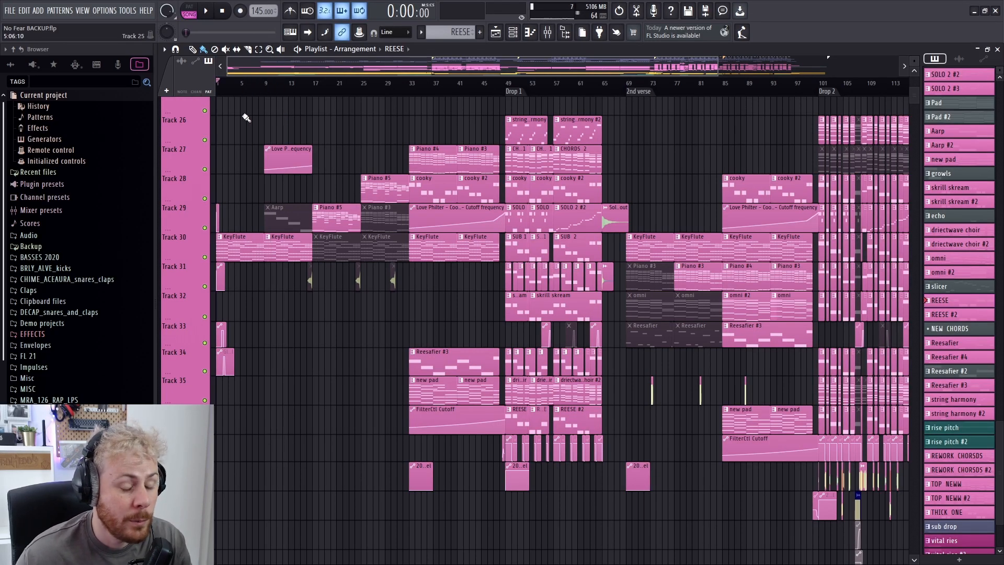
scroll(226, 246, "up", 5)
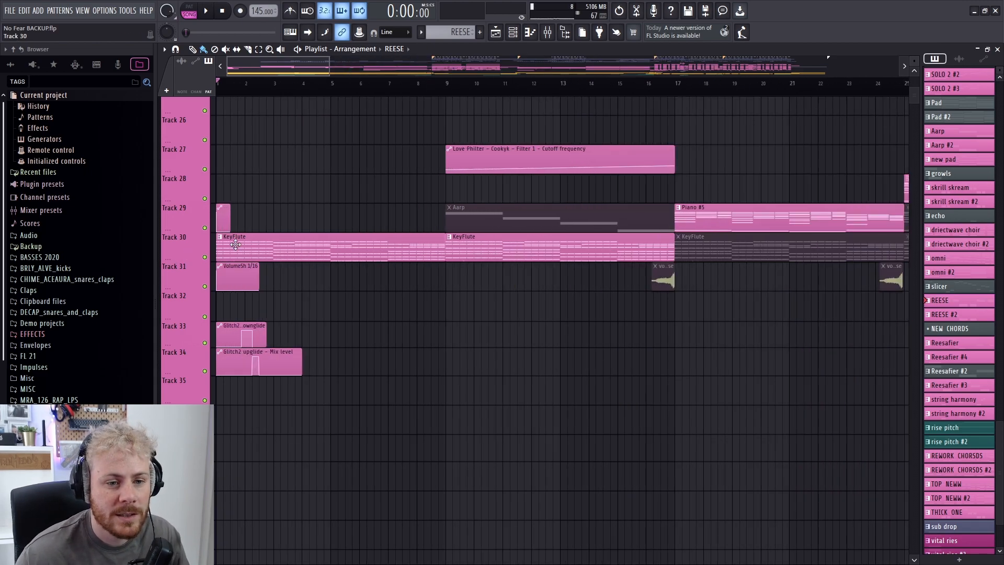
left_click(228, 246)
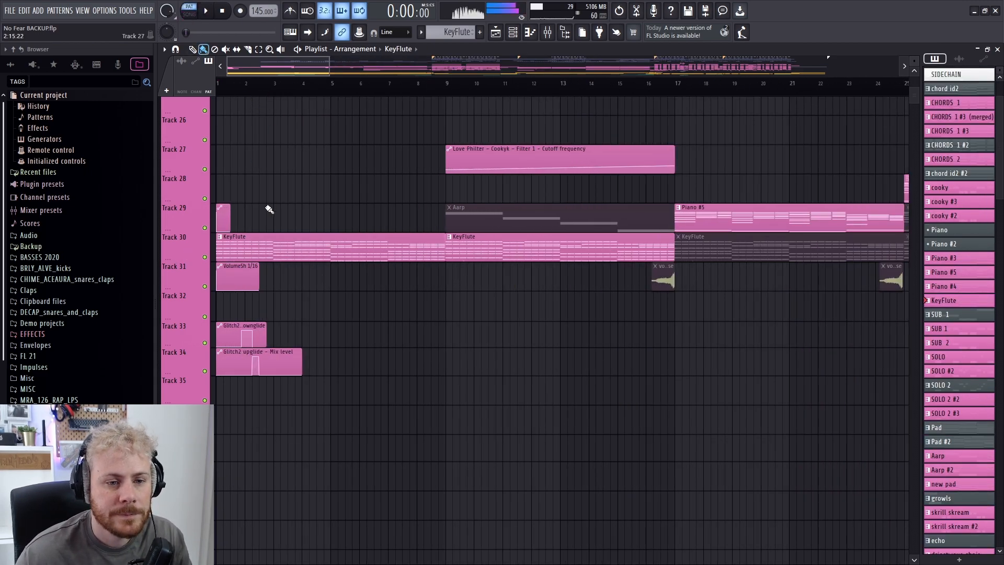
key("F6")
scroll(293, 328, "up", 8)
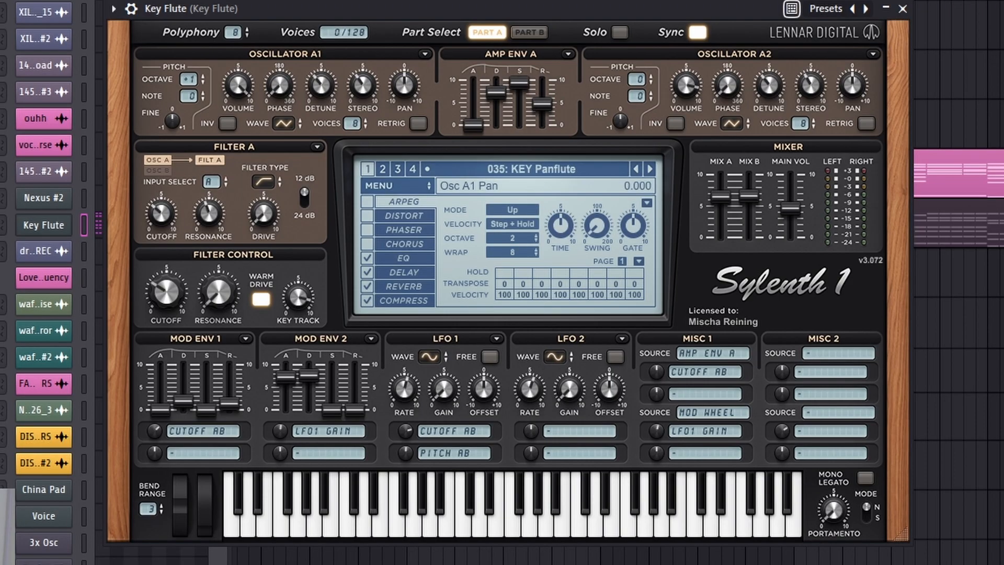
key("F6")
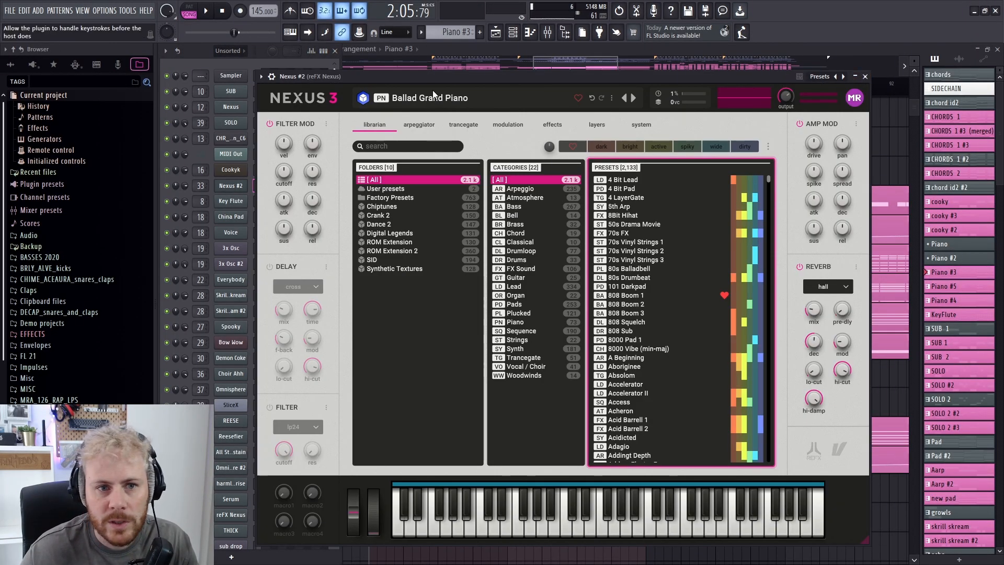
Inspect the Ballad Grand Piano preset behind the Piano #3 pattern, close it and play the KeyFlute and piano layers
left_click_drag(469, 82, 447, 81)
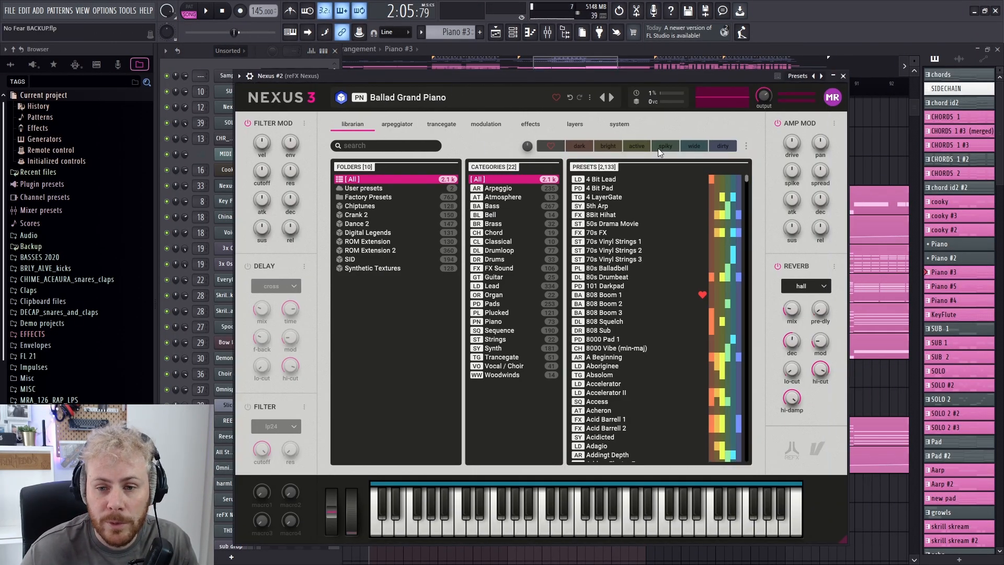
left_click(843, 76)
key("F6")
key("space")
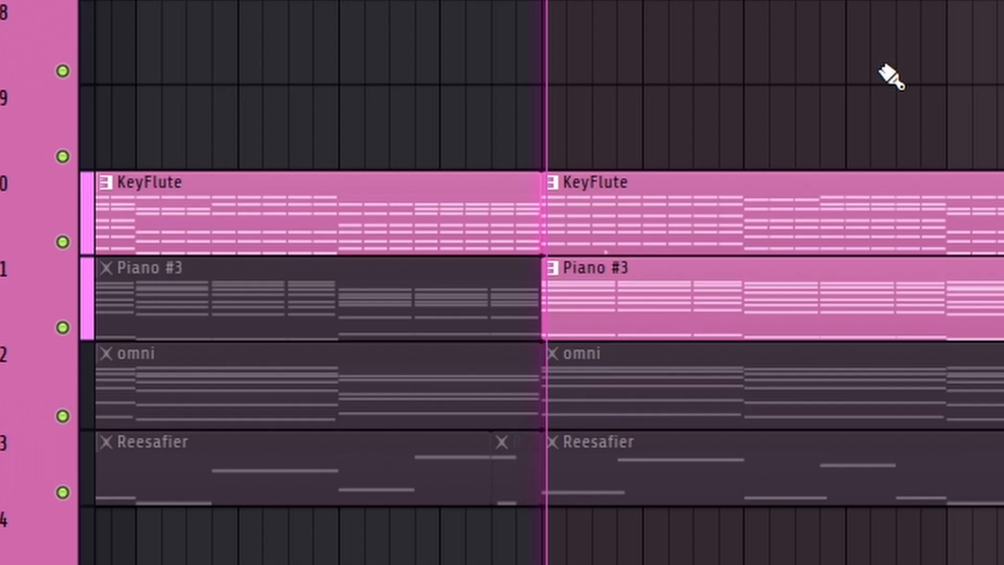
Play the vocal tracks and show the mixer channel of the Never Thought vox 1 clip
double_click(400, 280)
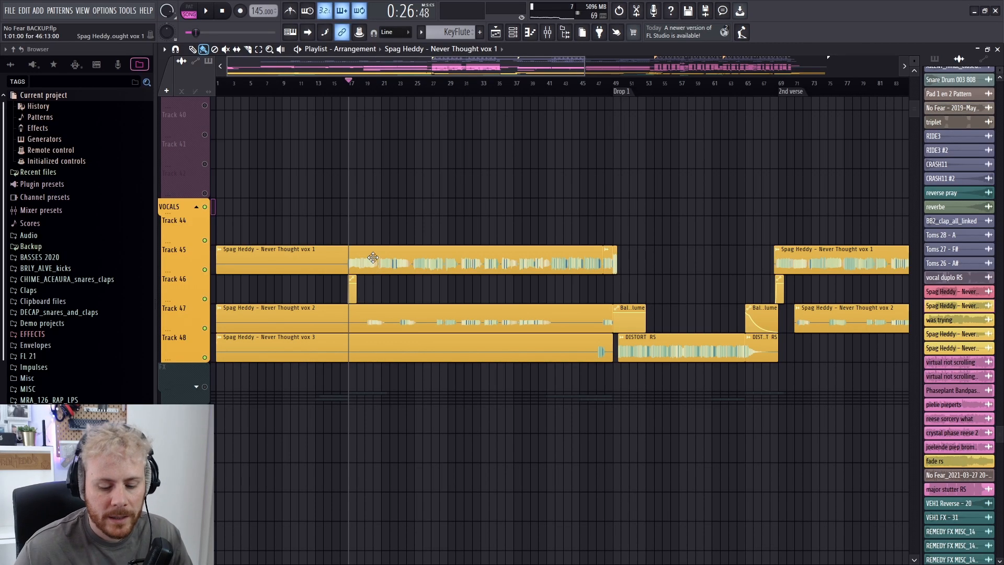
key("F9")
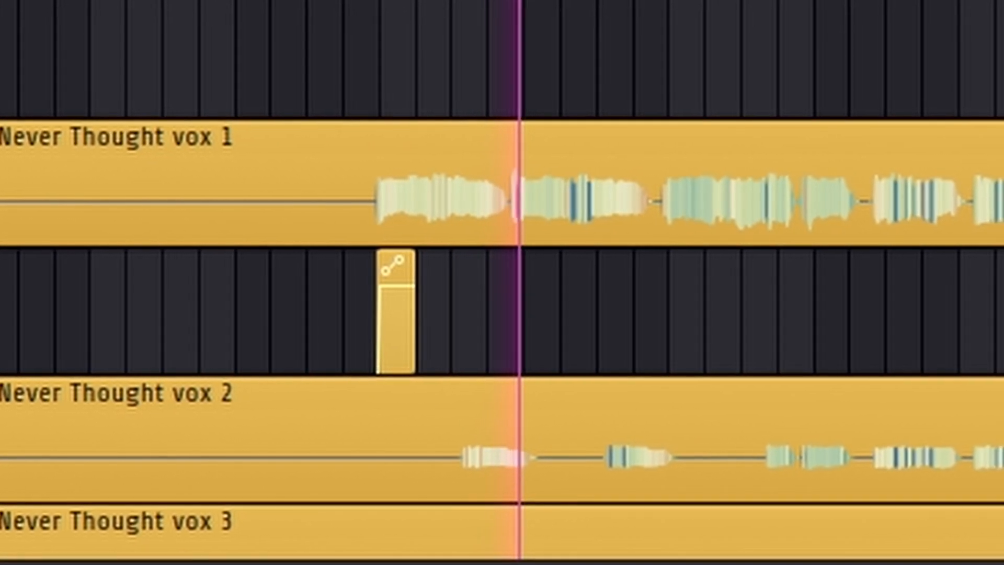
key("space")
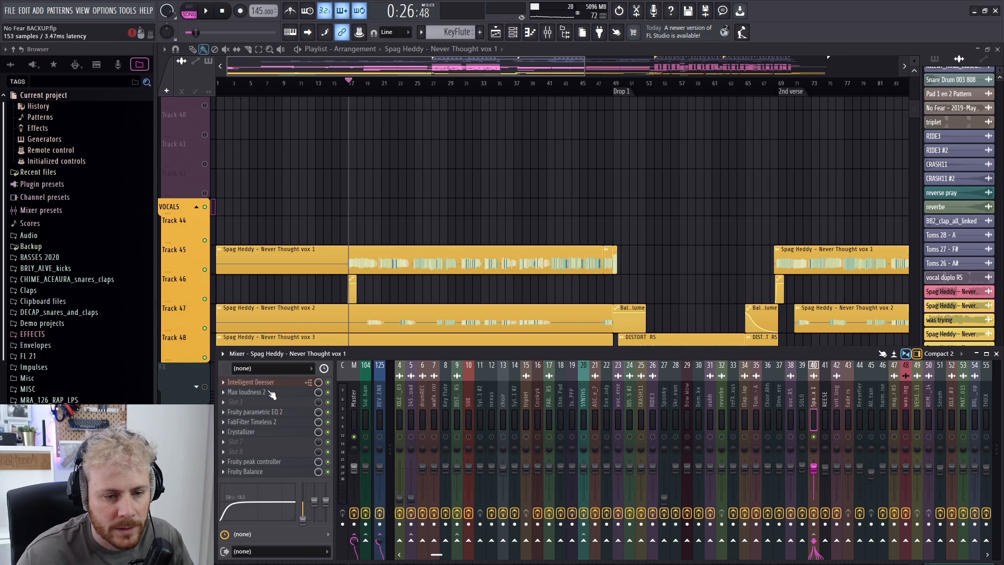
Inspect the Intelligent Deesser, Max loudness 2 and Fruity parametric EQ 2 effects on the vox 1 channel, closing each one
left_click(284, 383)
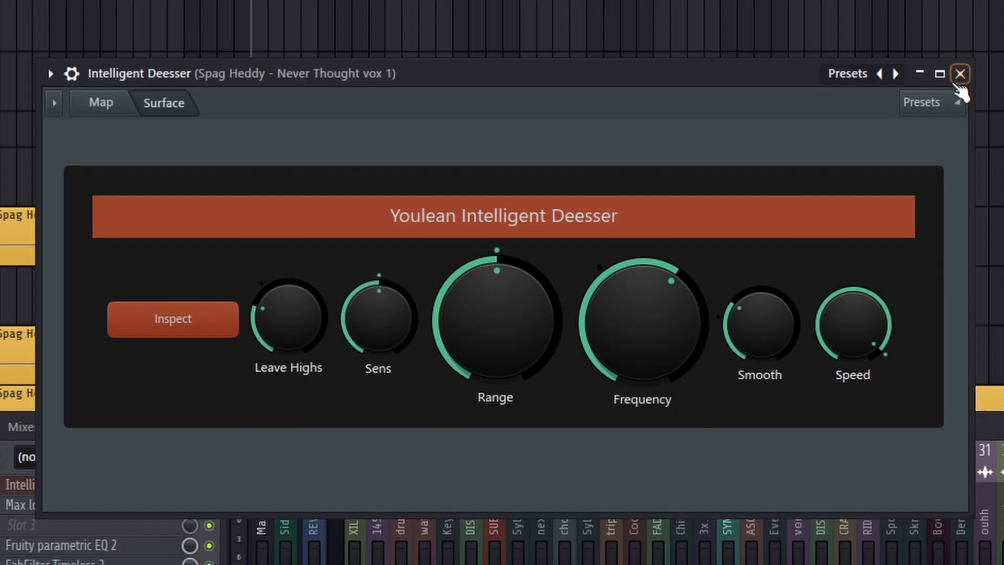
left_click(962, 73)
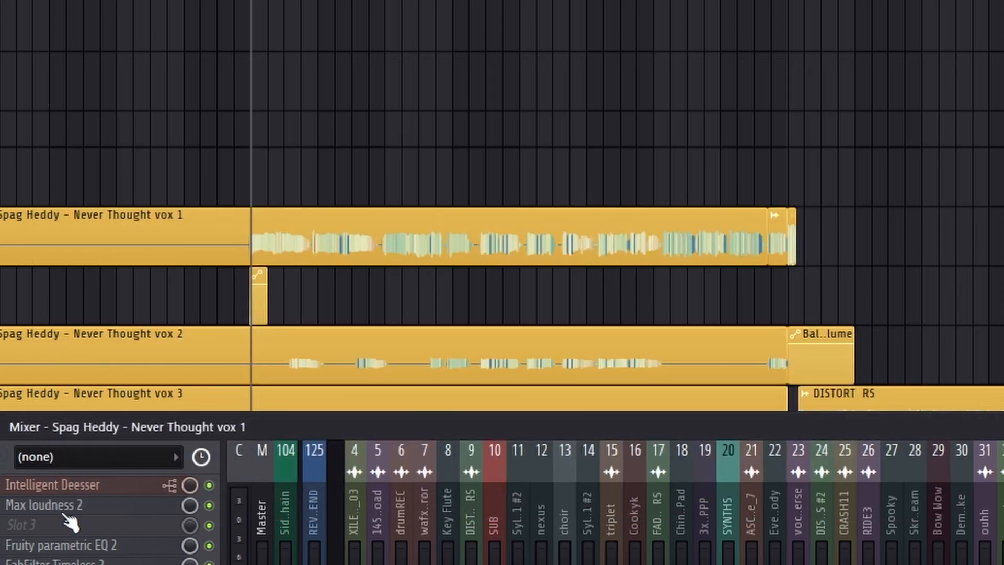
left_click(81, 505)
left_click(811, 63)
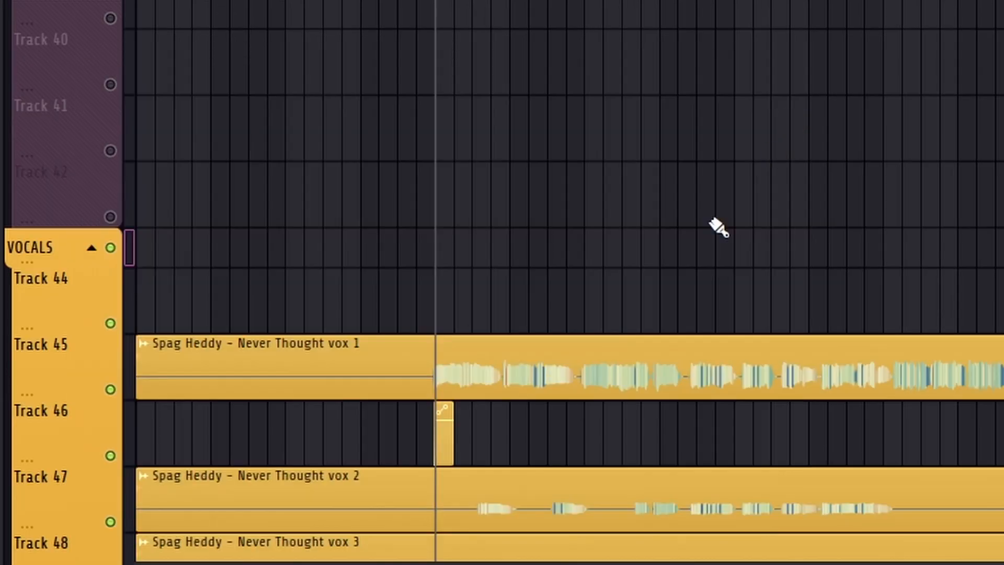
left_click(254, 411)
left_click(666, 109)
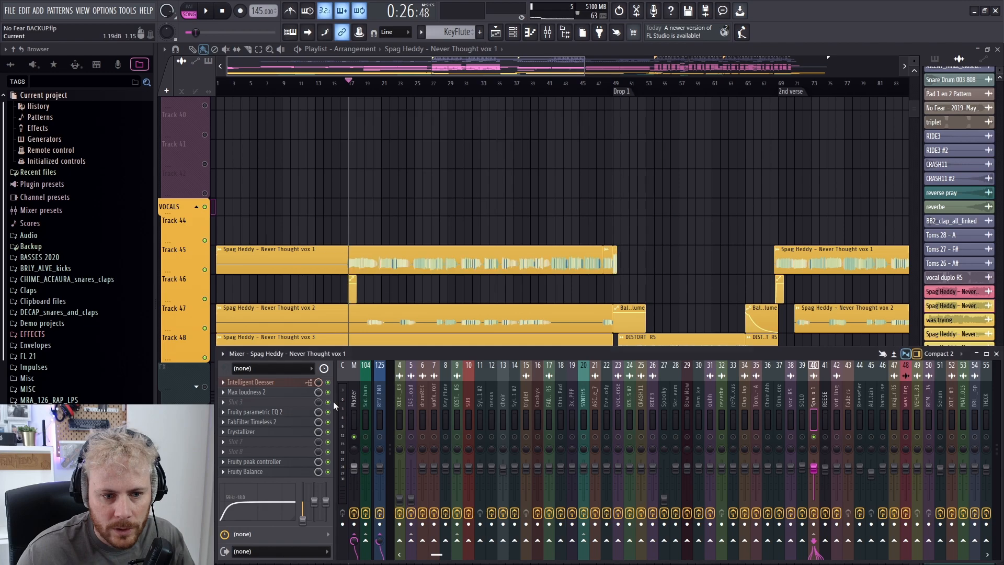
Examine the FabFilter Timeless 2 delay on the vox 1 channel, including its wet mix, and close it
left_click(272, 421)
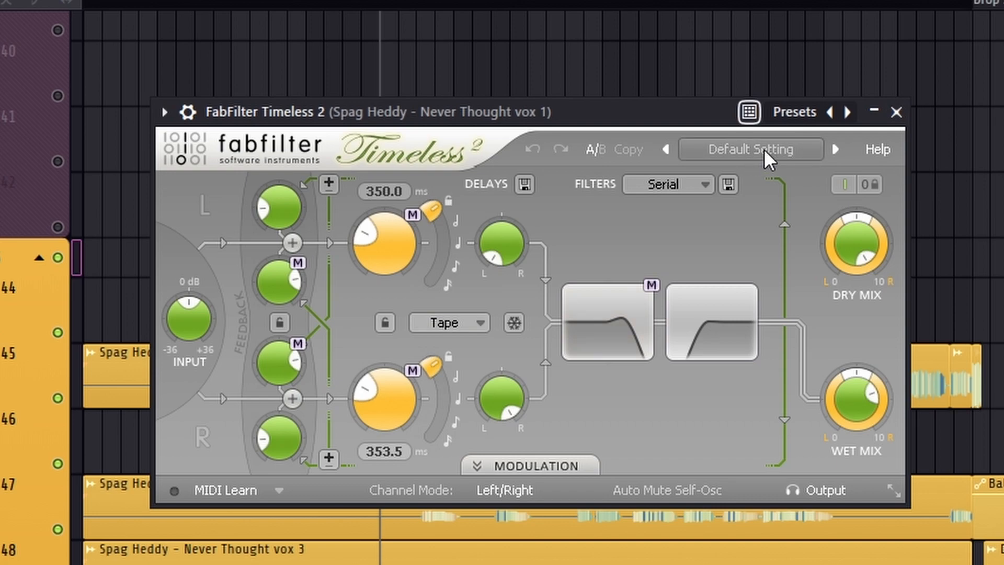
mouse_move(862, 418)
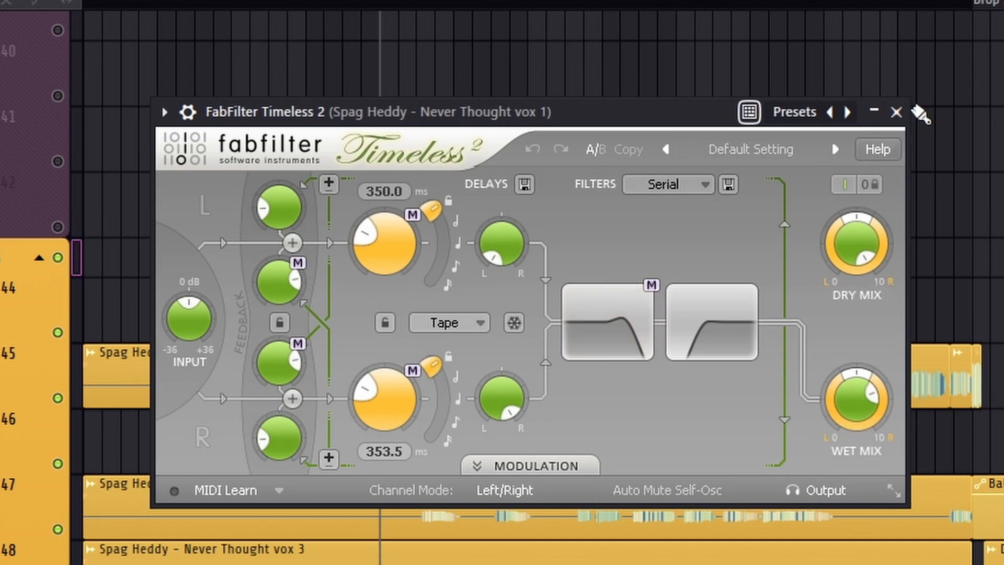
left_click(896, 112)
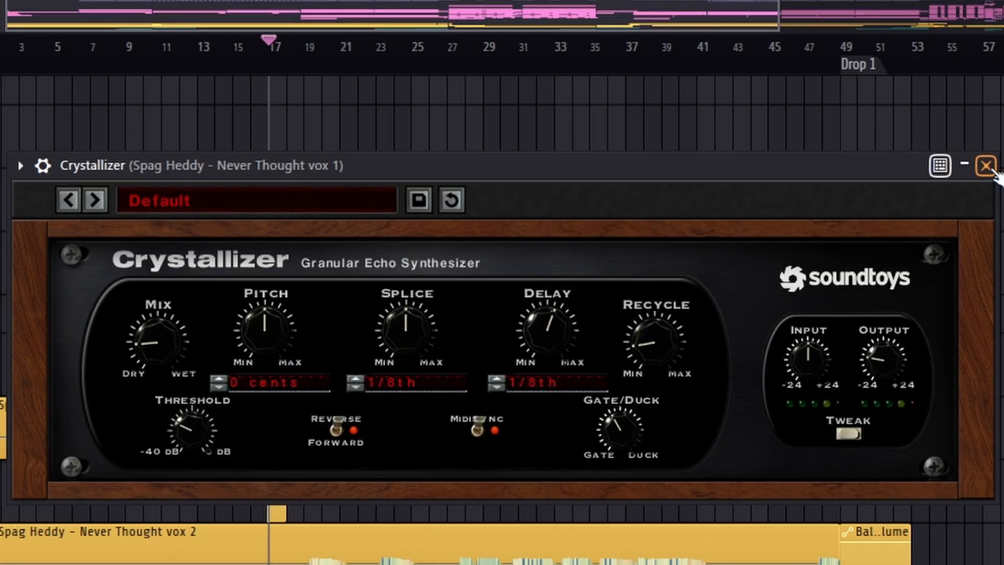
Close the Crystallizer effect, end the solo of the VOCALS group and cue playback at Drop 1
left_click(987, 166)
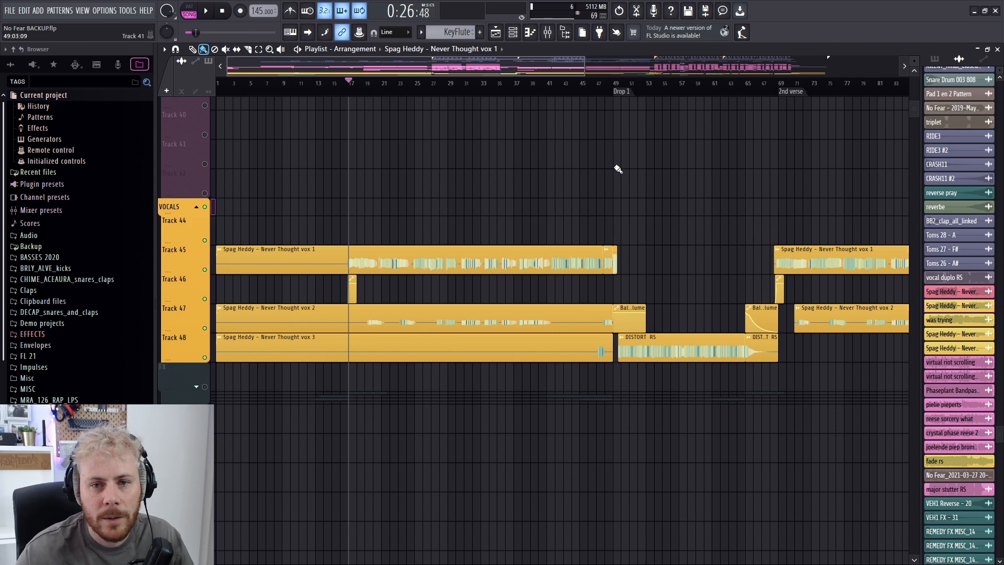
scroll(582, 223, "up", 2)
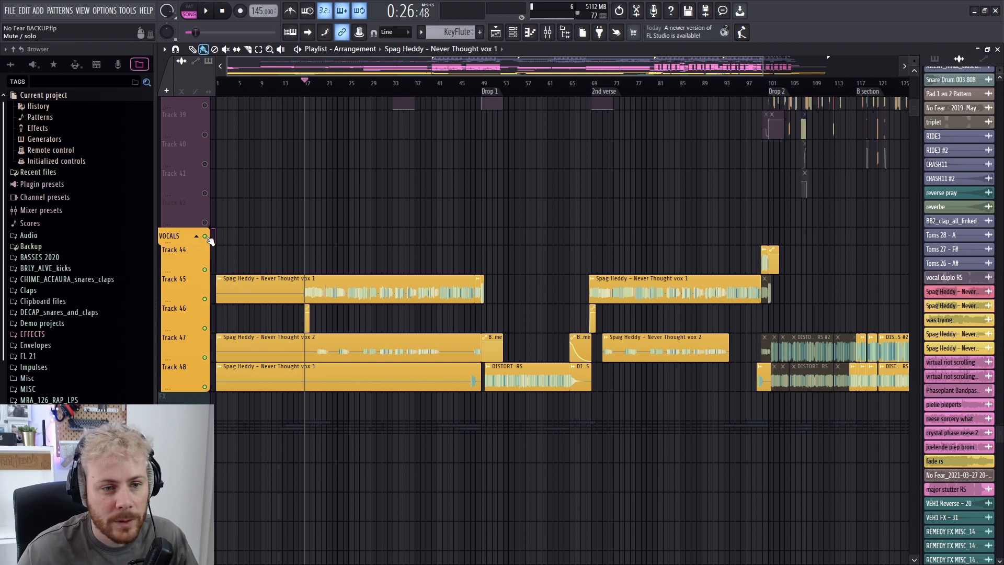
right_click(206, 237)
left_click_drag(486, 84, 486, 288)
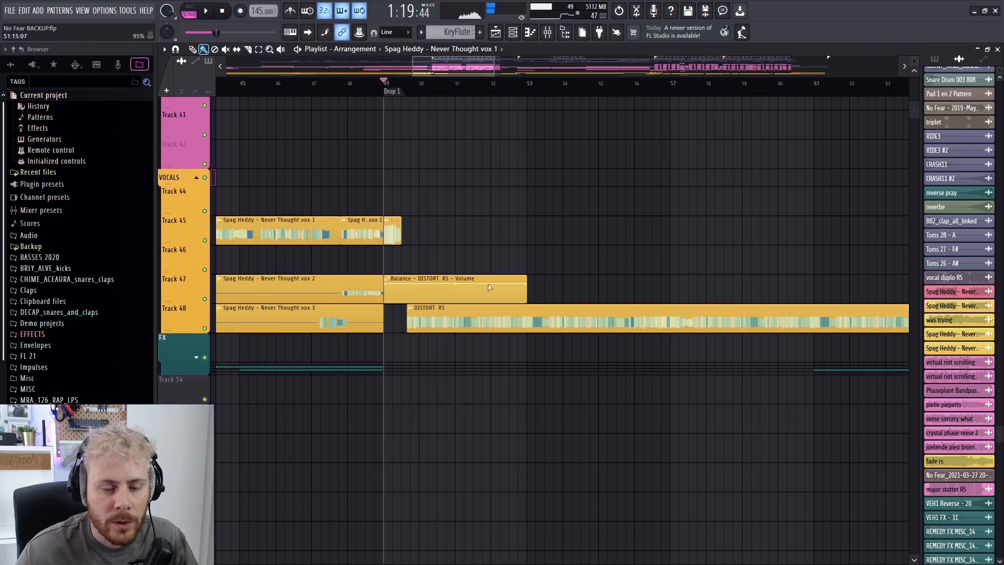
scroll(529, 141, "down", 2)
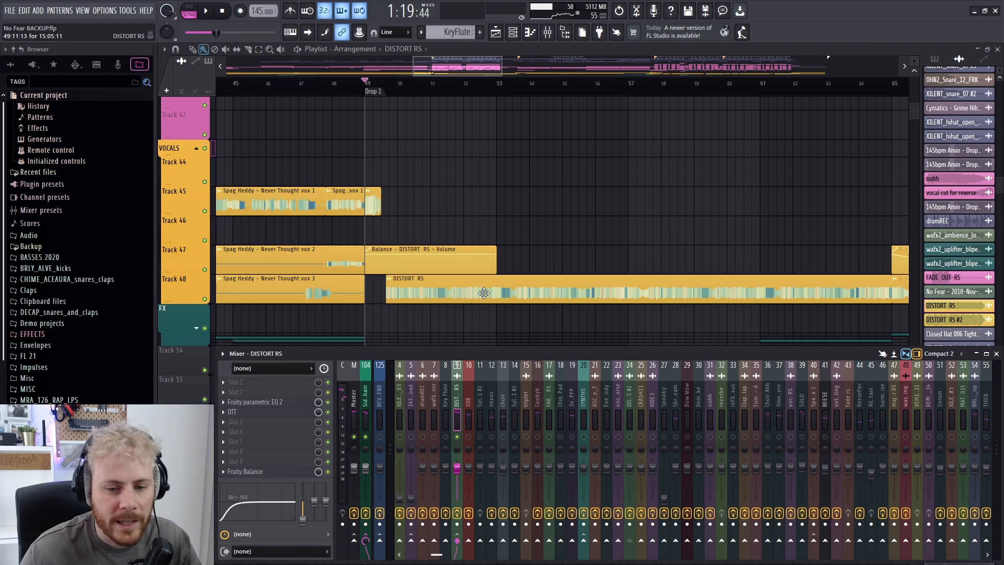
Show the mixer channel of the DISTORT RS vocal clip and end its solo
key("F9")
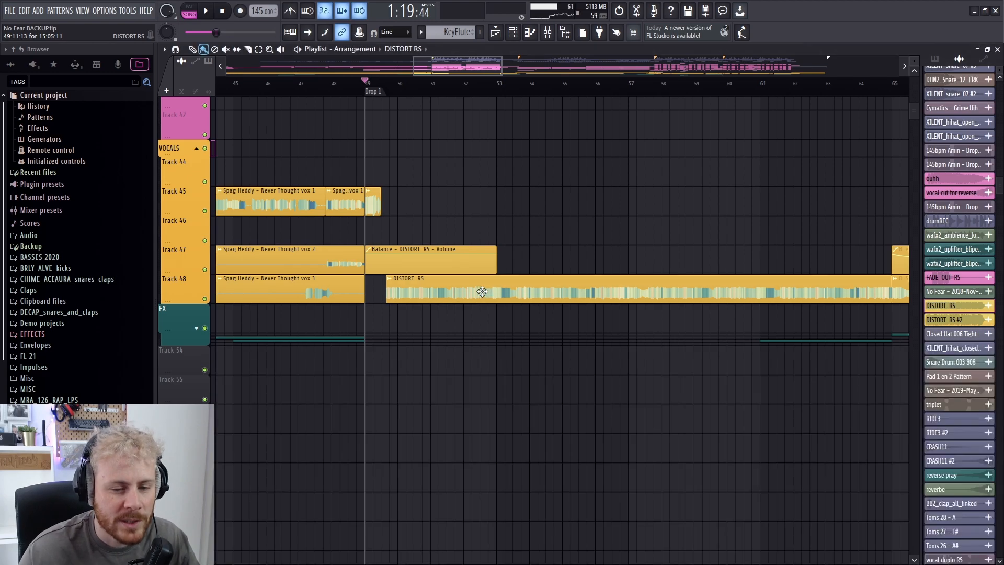
key("F9")
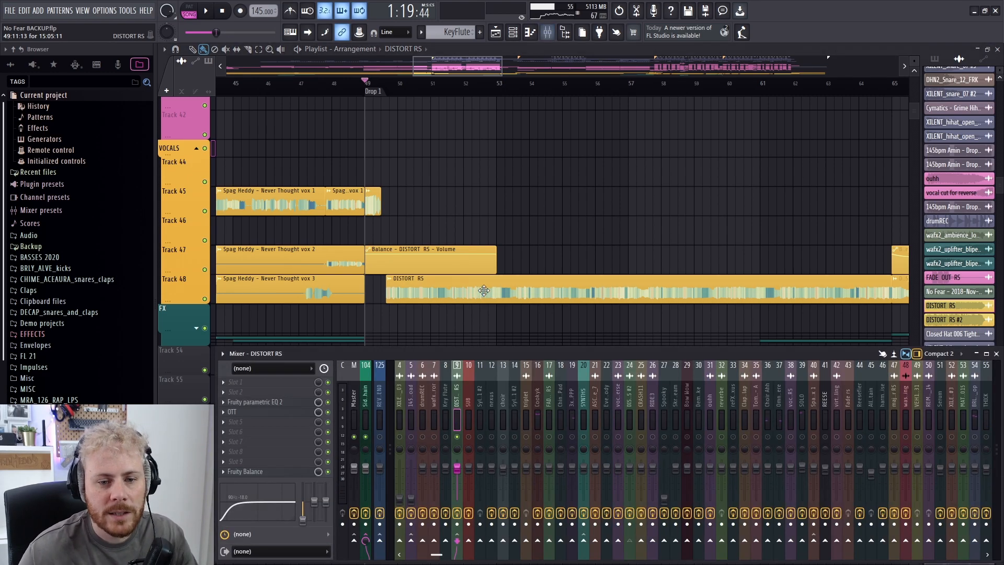
right_click(458, 437)
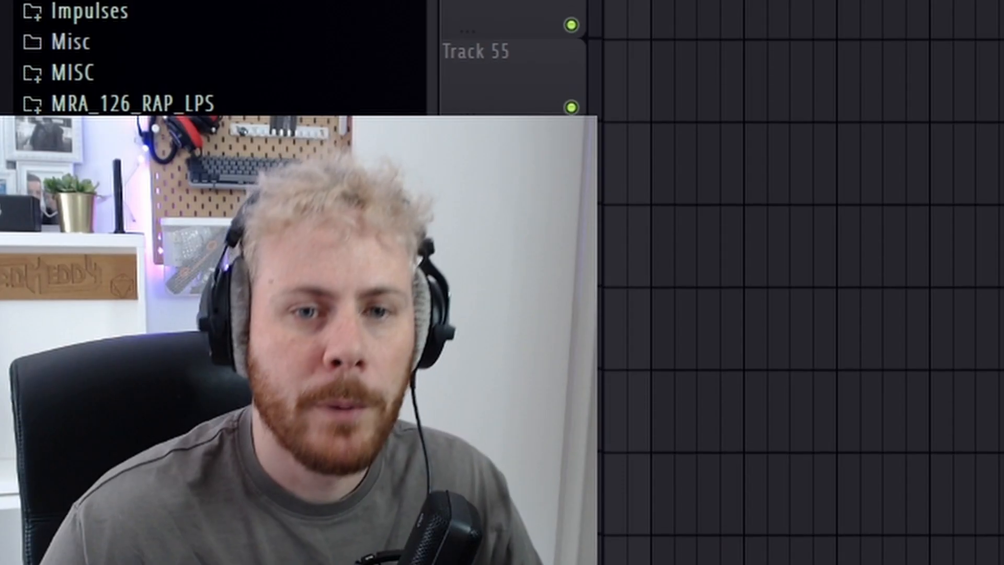
Inspect the kHs Distortion effect on the DISTORT RS channel and close it
scroll(562, 219, "up", 1)
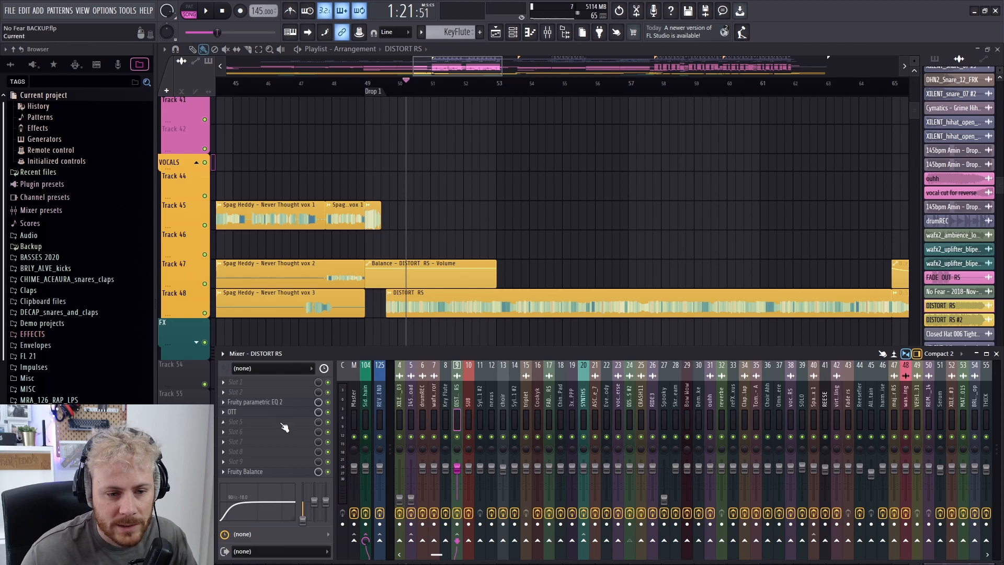
left_click(236, 432)
left_click(458, 294)
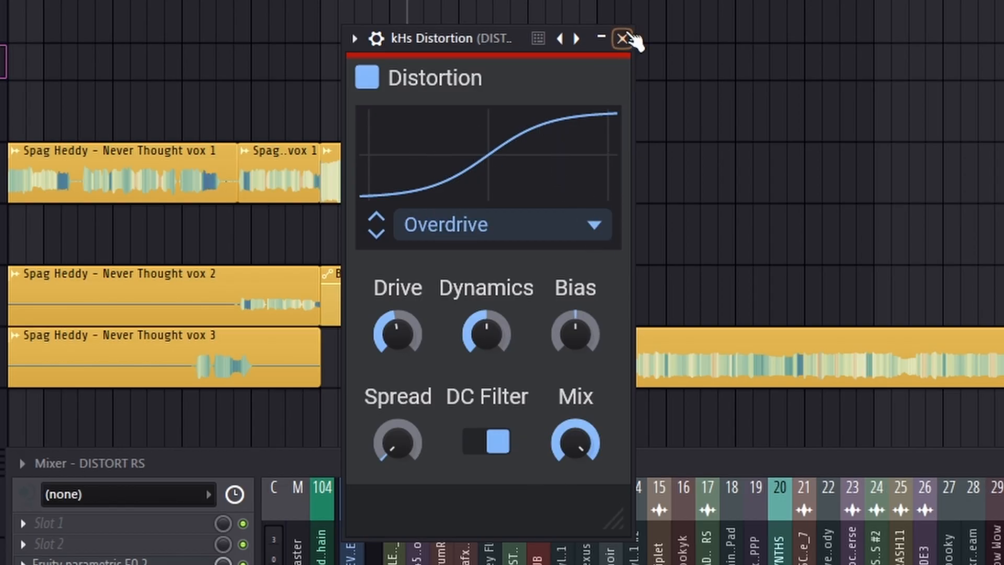
left_click(622, 38)
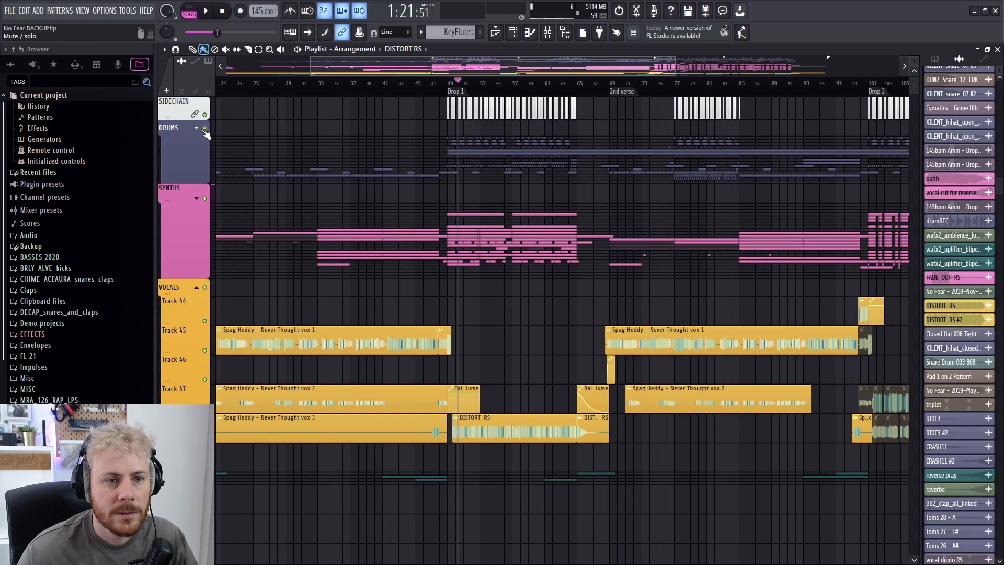
Solo and expand the DRUMS group, and play its layers from just before Drop 1
right_click(205, 128)
left_click(197, 128)
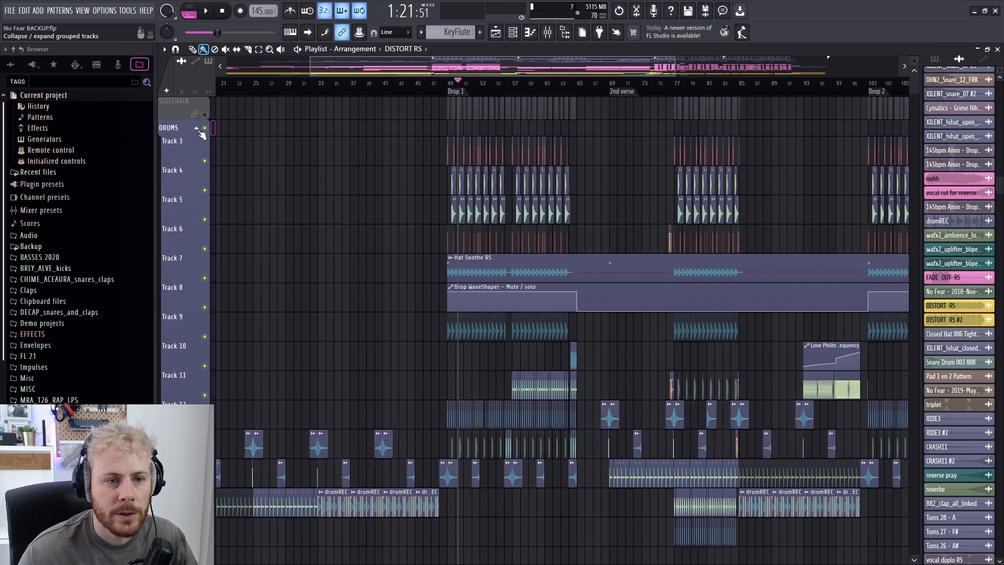
key("space")
scroll(460, 115, "up", 3)
left_click(442, 84)
scroll(474, 181, "up", 3)
scroll(474, 181, "up", 2)
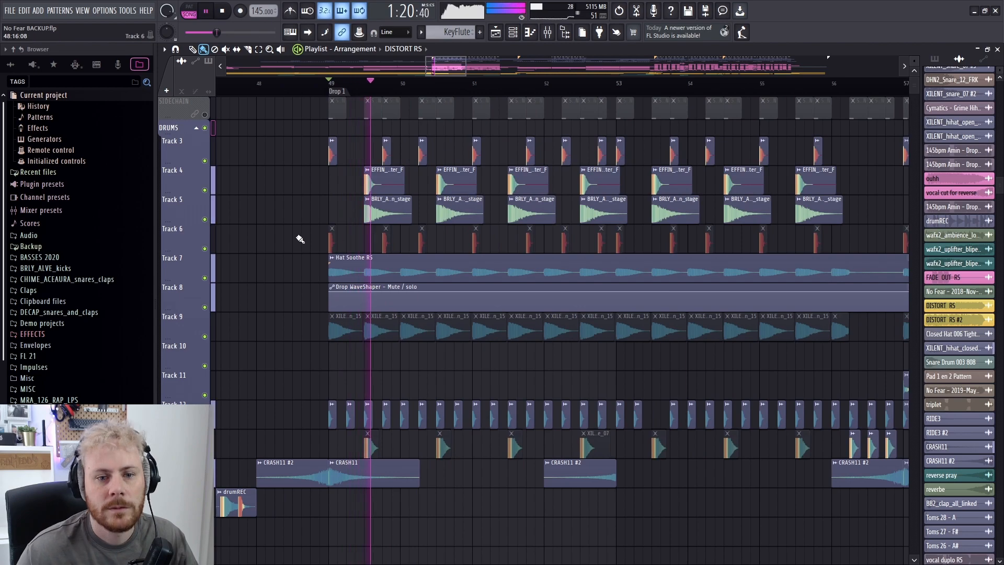
key("space")
Inspect the BRLY_ALVE_kick_antonym, EFFIN_snare_butter_F and BRLY_ALVE_clap_main_stage samples at the start of Drop 1
double_click(331, 149)
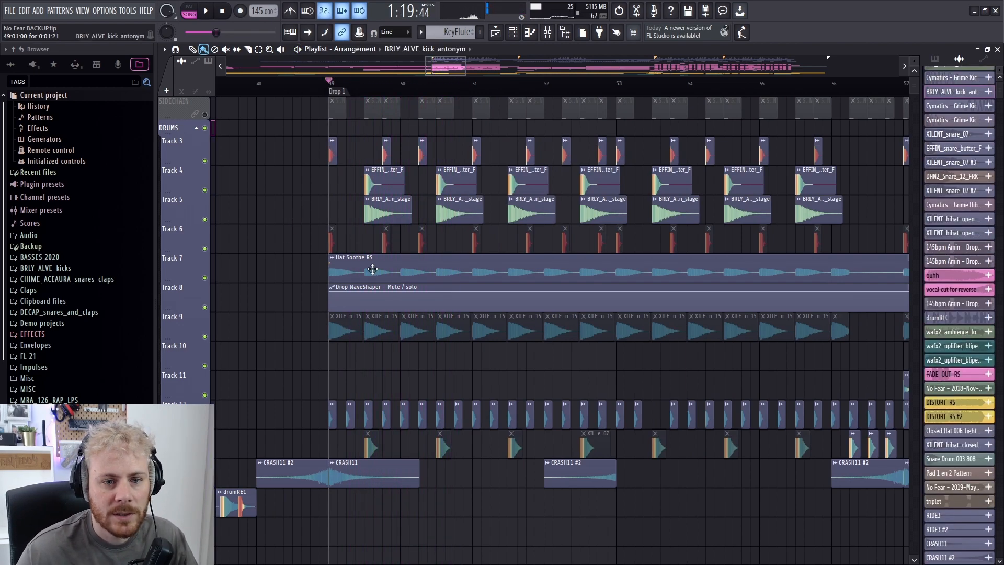
left_click(547, 193)
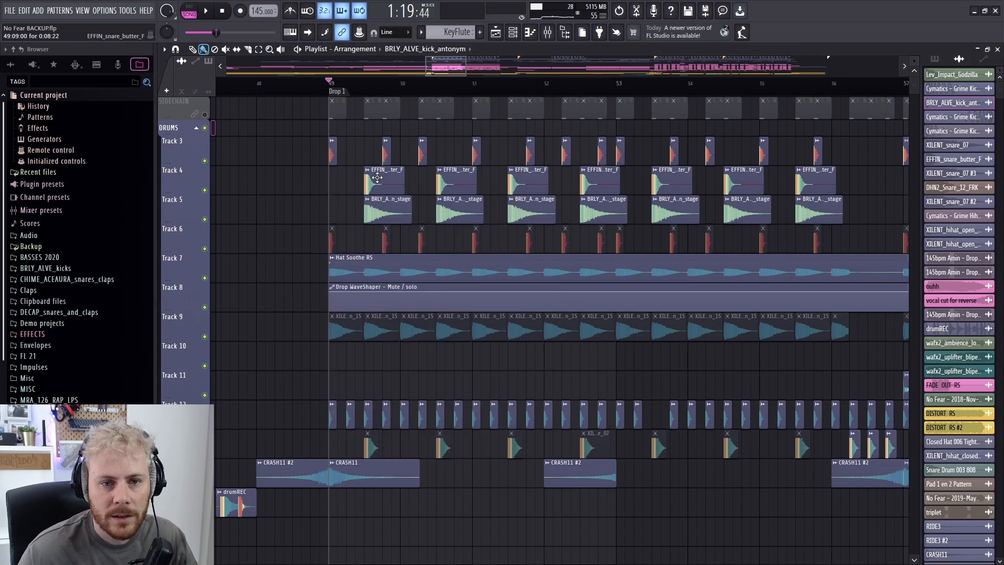
double_click(377, 177)
left_click(818, 47)
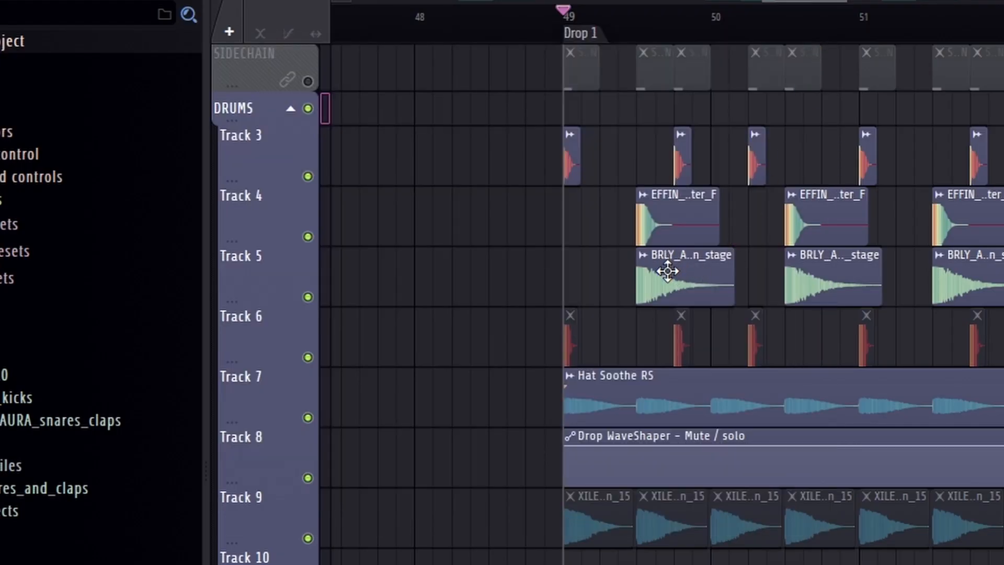
double_click(657, 264)
left_click(493, 139)
Solo the Hat Soothe RS track and inspect the XILENT_hihat_open_15 #2 clip on track 10 near bar 64
left_click(361, 279)
right_click(204, 278)
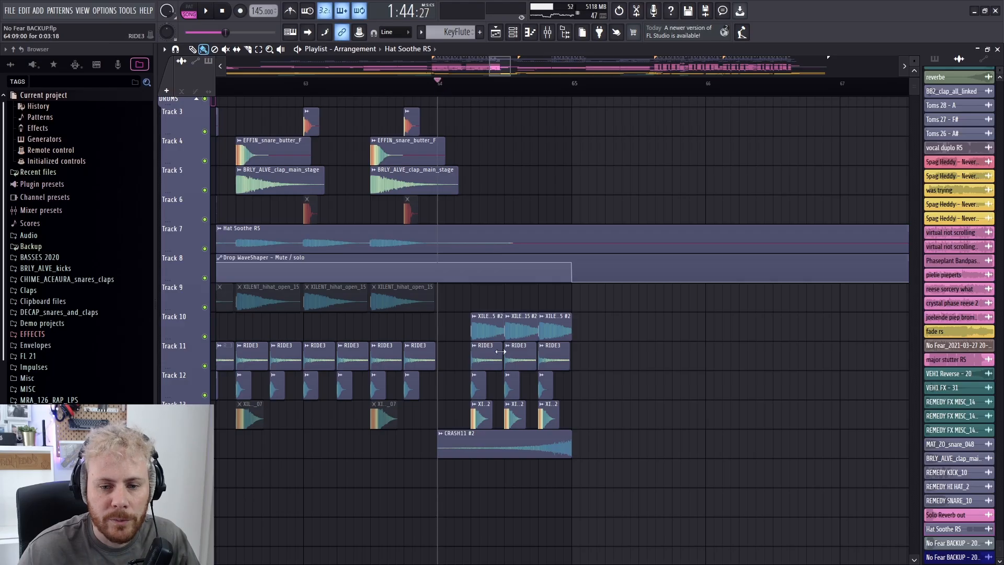
left_click(487, 325)
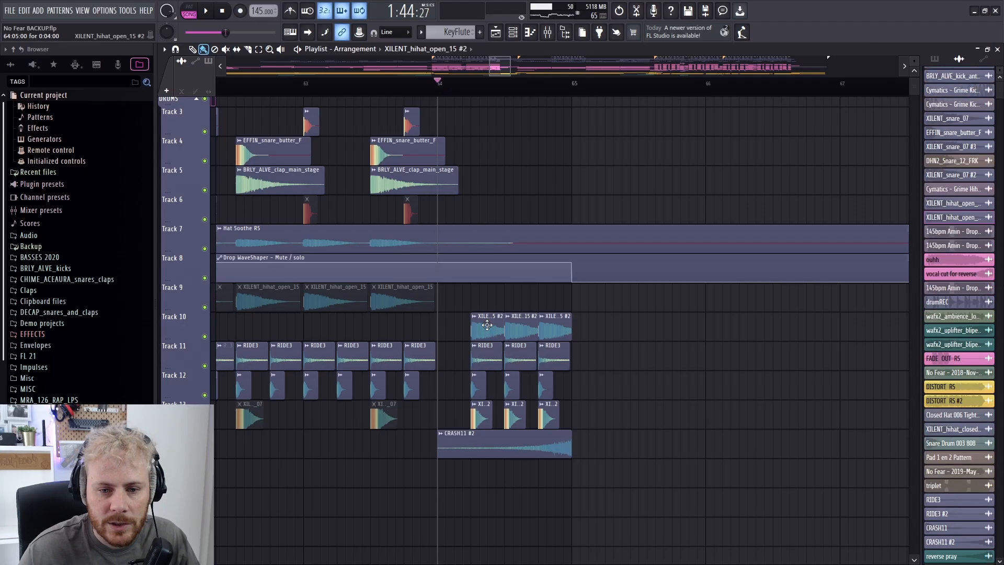
double_click(486, 324)
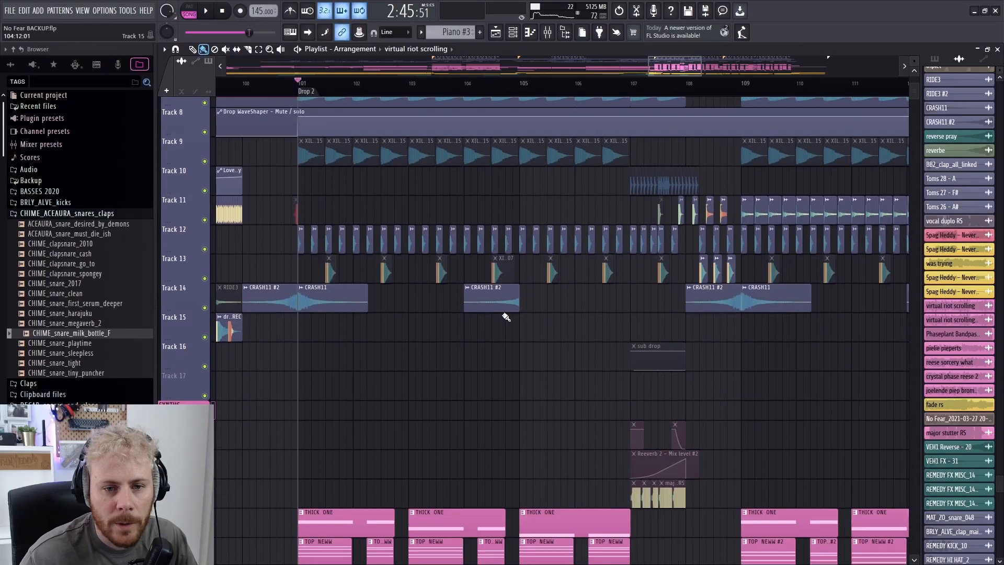
Examine the Drop 2 synth layers, automation and bass fill clips on tracks 32 to 41
scroll(471, 309, "down", 15)
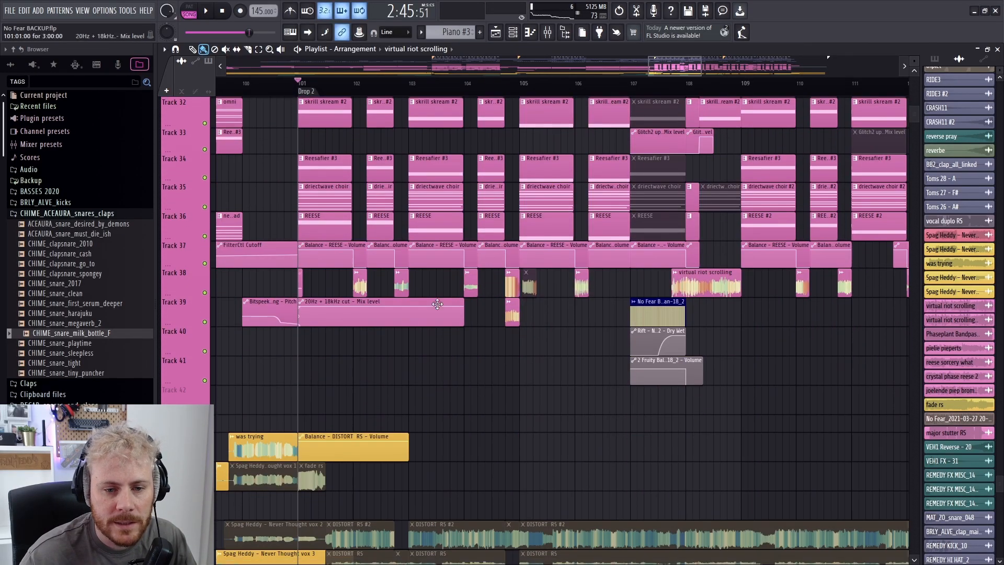
scroll(372, 354, "up", 1)
scroll(515, 349, "down", 7)
scroll(775, 323, "up", 3)
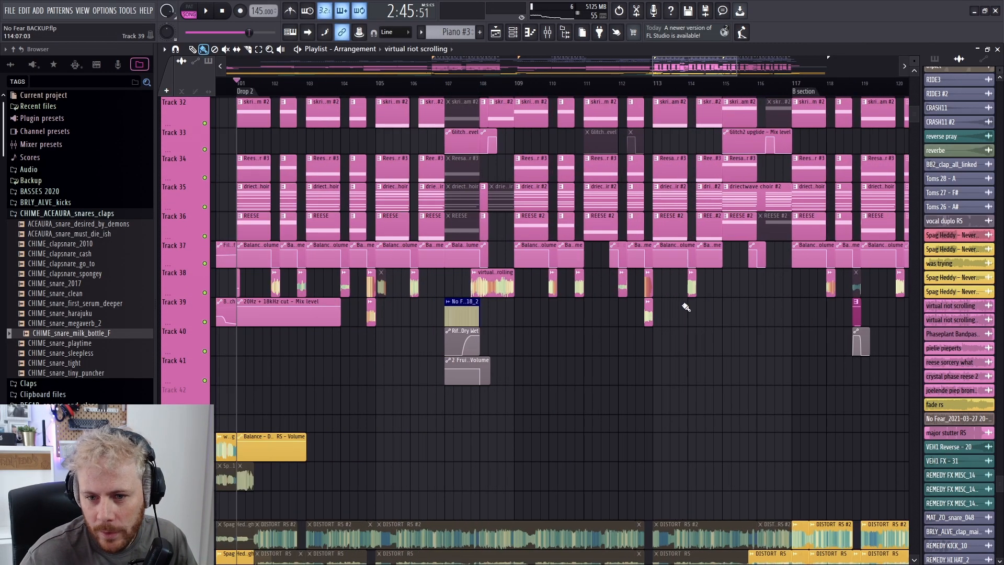
scroll(531, 311, "up", 5)
scroll(483, 298, "down", 7)
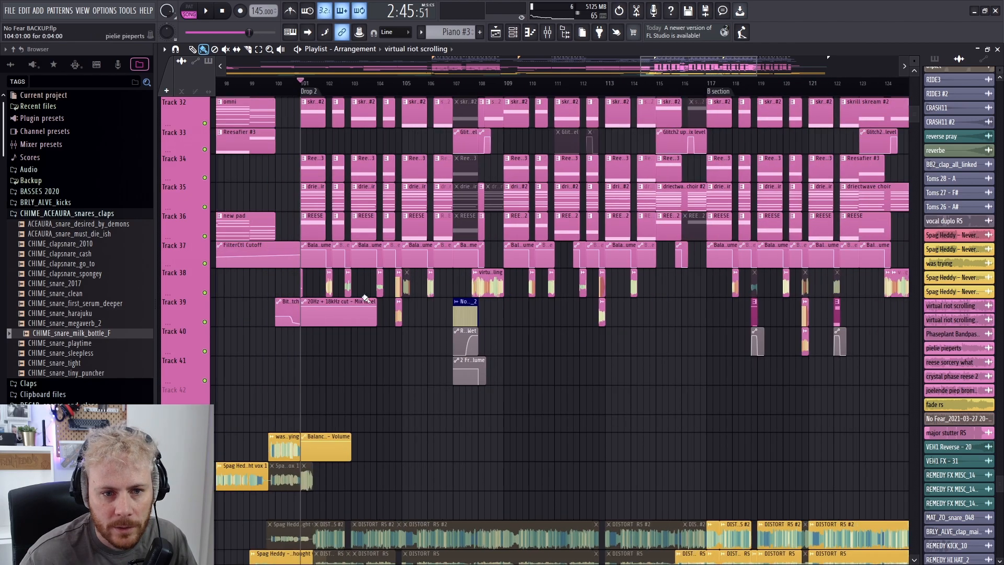
scroll(324, 298, "up", 4)
scroll(325, 297, "up", 2)
scroll(413, 285, "down", 4)
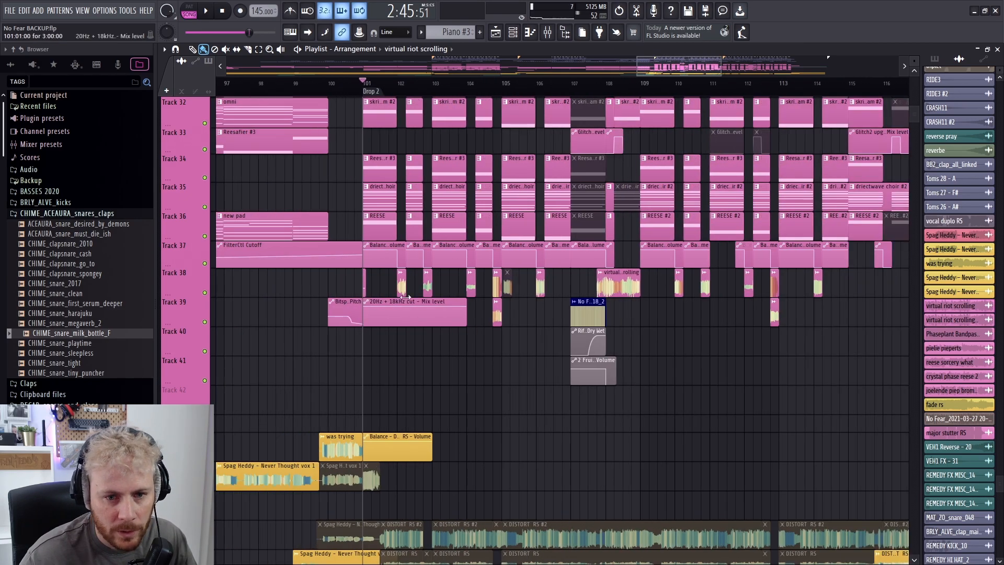
scroll(399, 291, "up", 4)
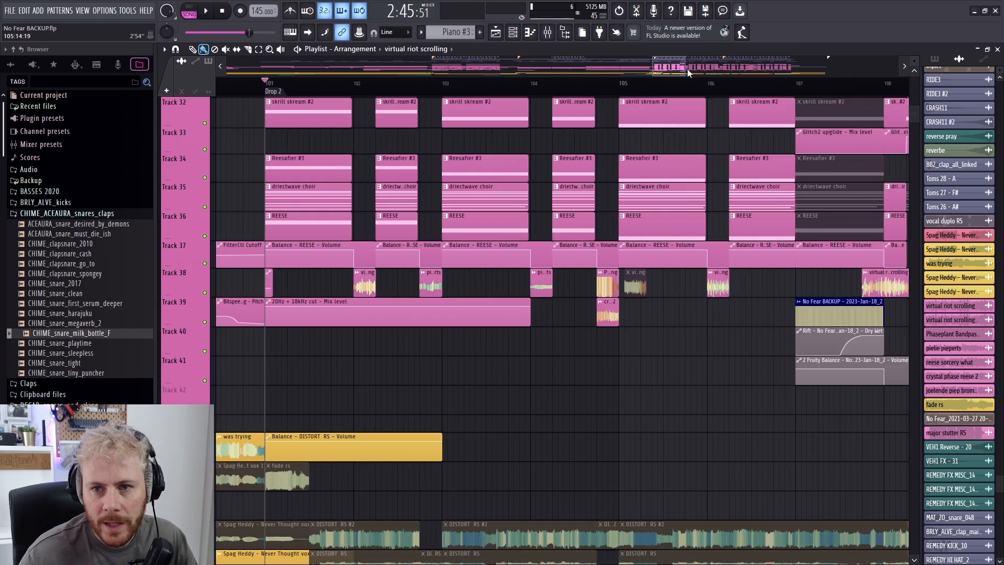
left_click_drag(688, 73, 708, 69)
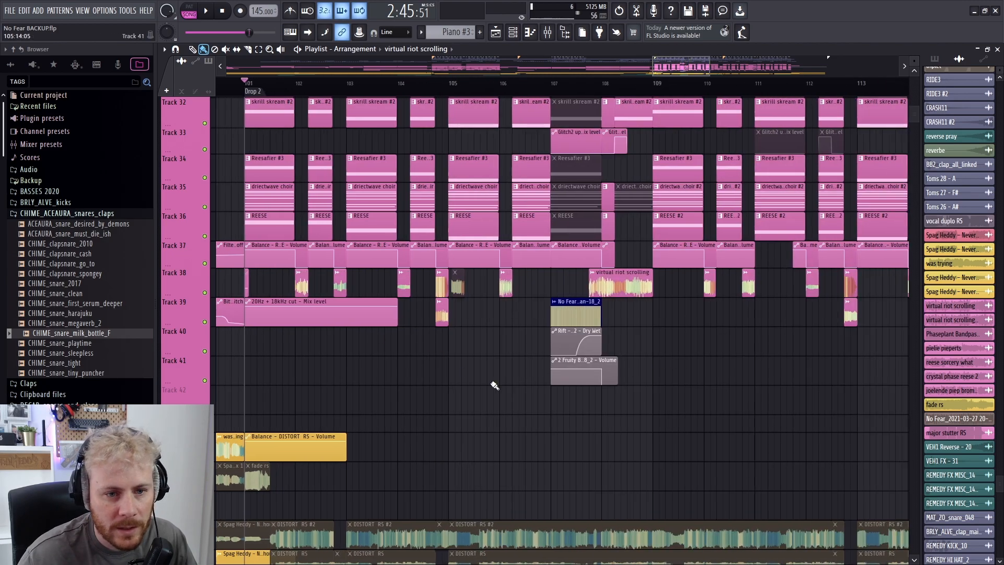
Play the Drop 2 synth layers with their bass fills and examine the Balance - REESE - Volume automation on track 37
scroll(224, 190, "up", 10)
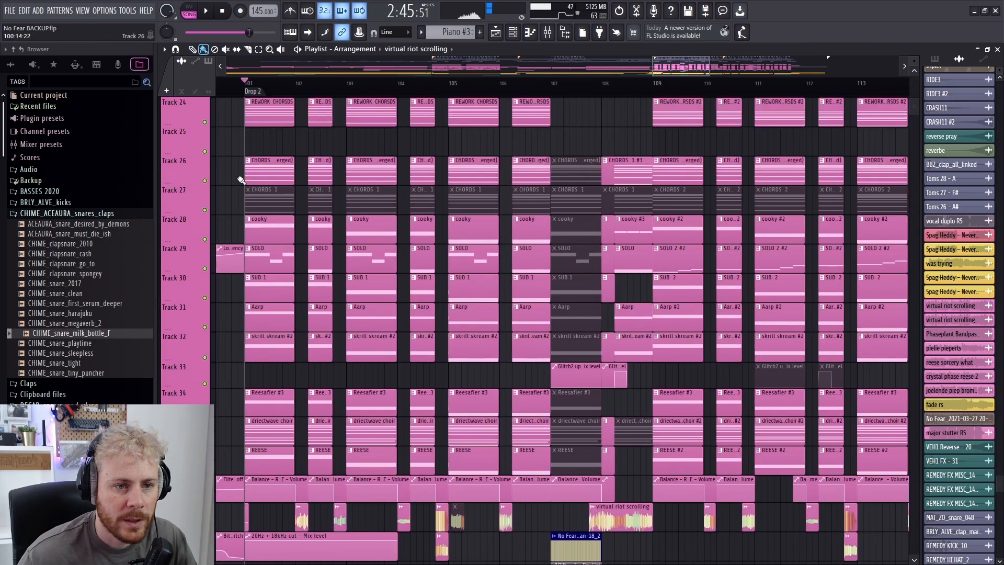
scroll(207, 216, "down", 10)
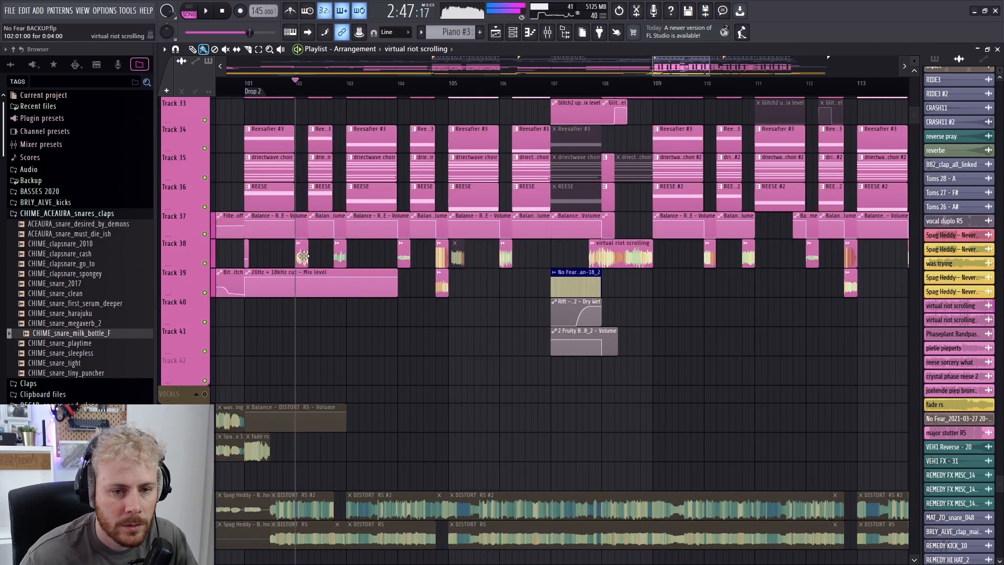
double_click(348, 291)
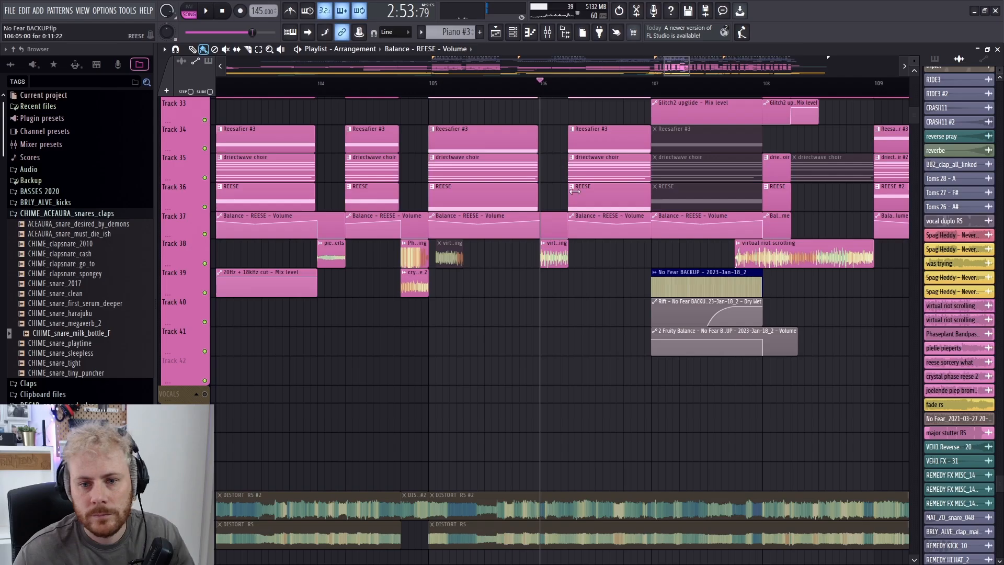
key("space")
Cue the bass fill clips after bar 110 and inspect the joelende piep brommers sample with its mixer channel
scroll(531, 323, "right", 8)
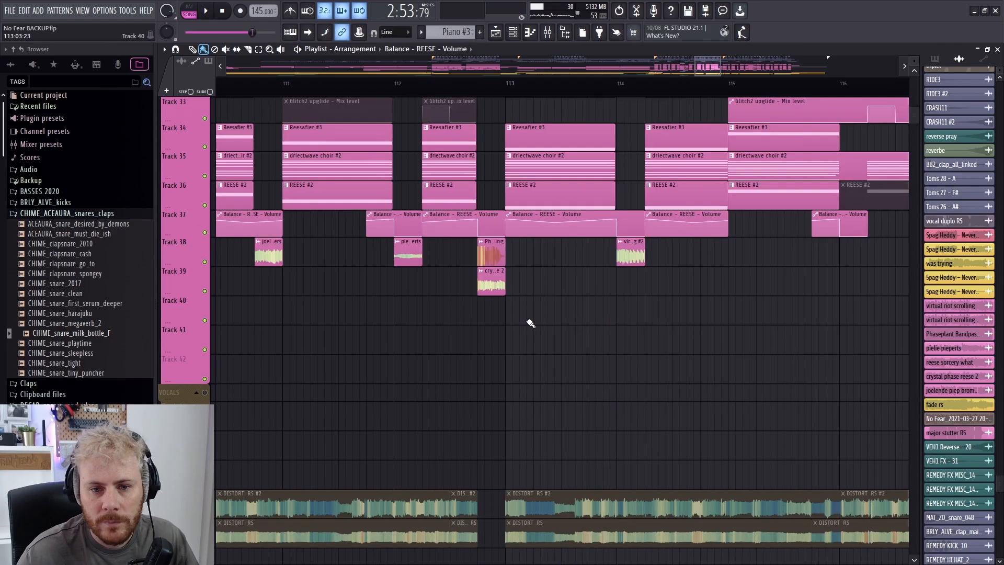
scroll(596, 370, "left", 3)
scroll(596, 369, "up", 2)
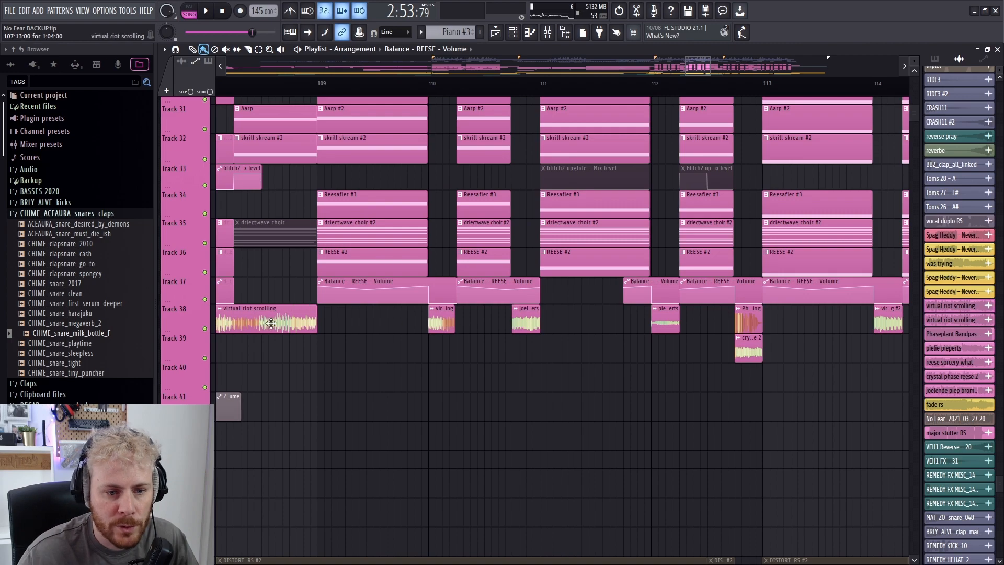
left_click(440, 89)
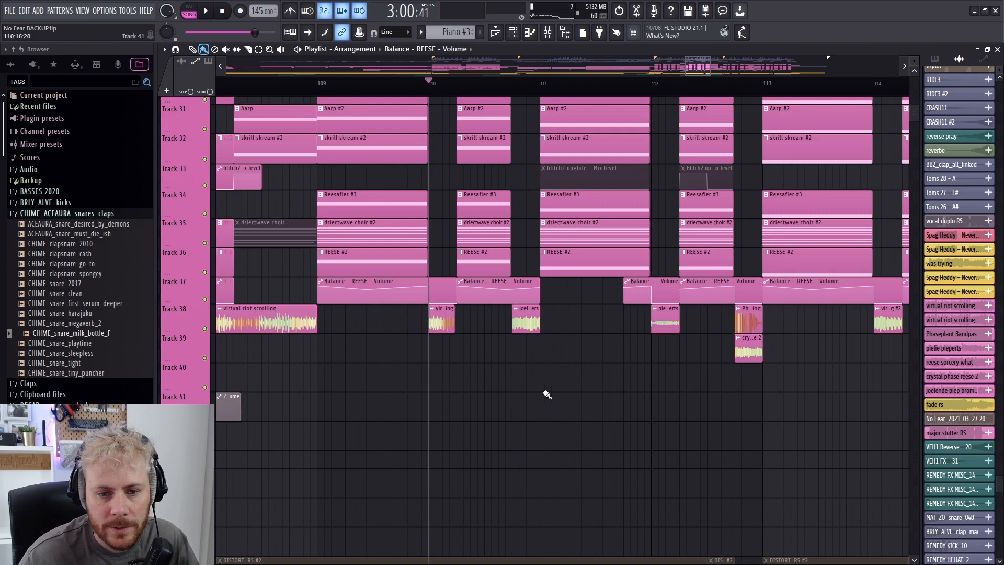
left_click(512, 92)
key("F9")
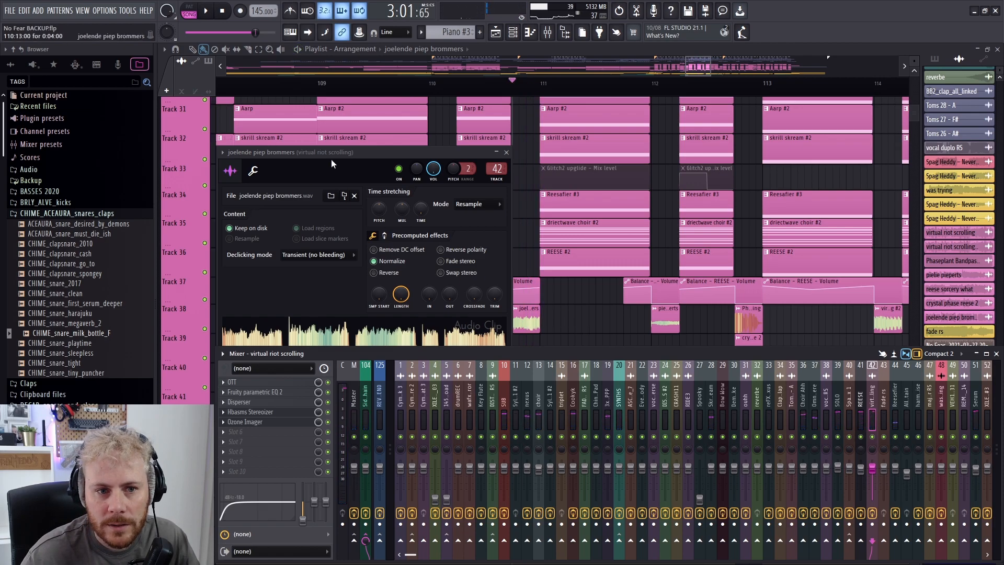
left_click_drag(369, 153, 386, 101)
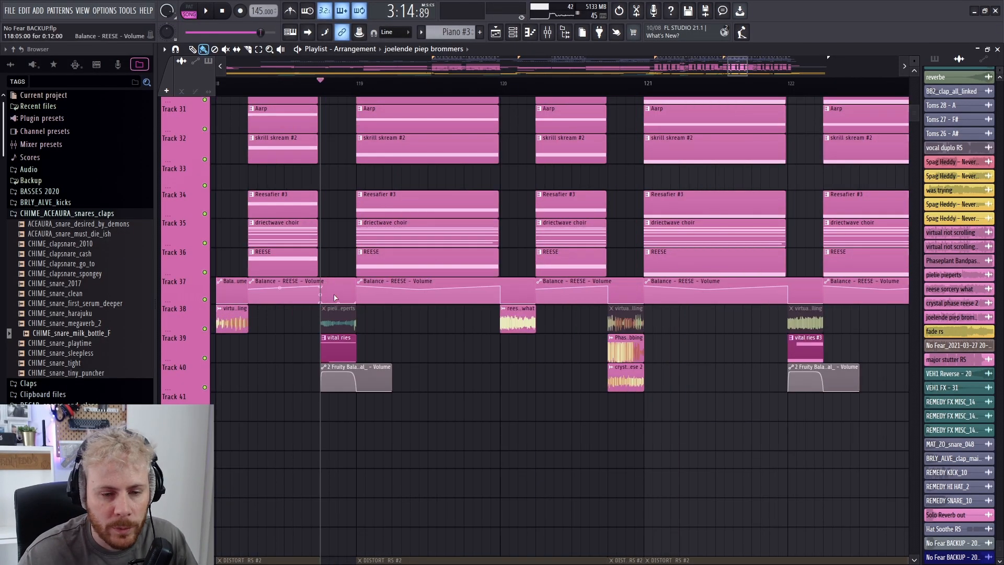
Audition crystal phase reese 2 before bar 129 with the Phaseplant clip muted, and swap the mute between the two clips
scroll(347, 302, "up", 3)
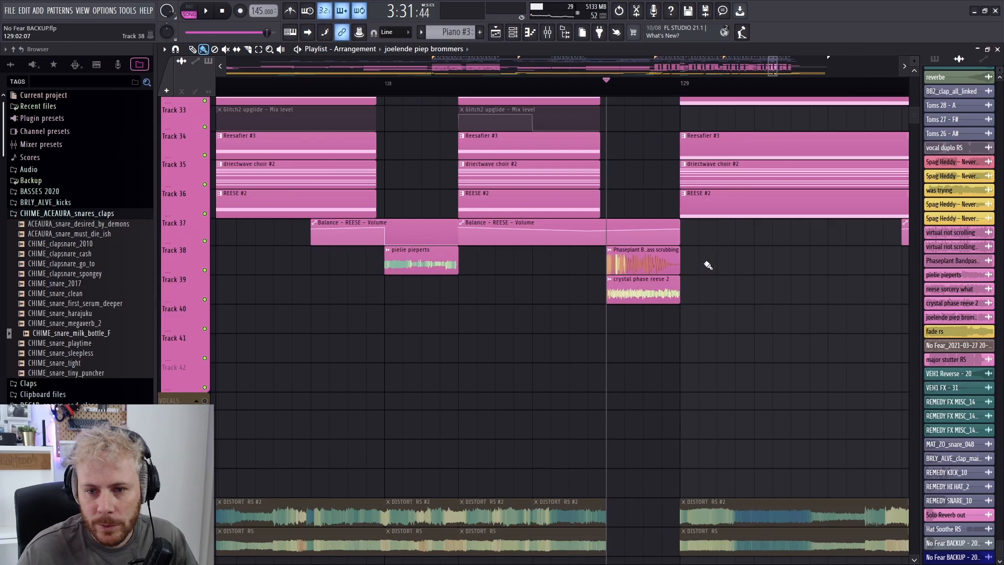
left_click(627, 264)
key("space")
key("space")
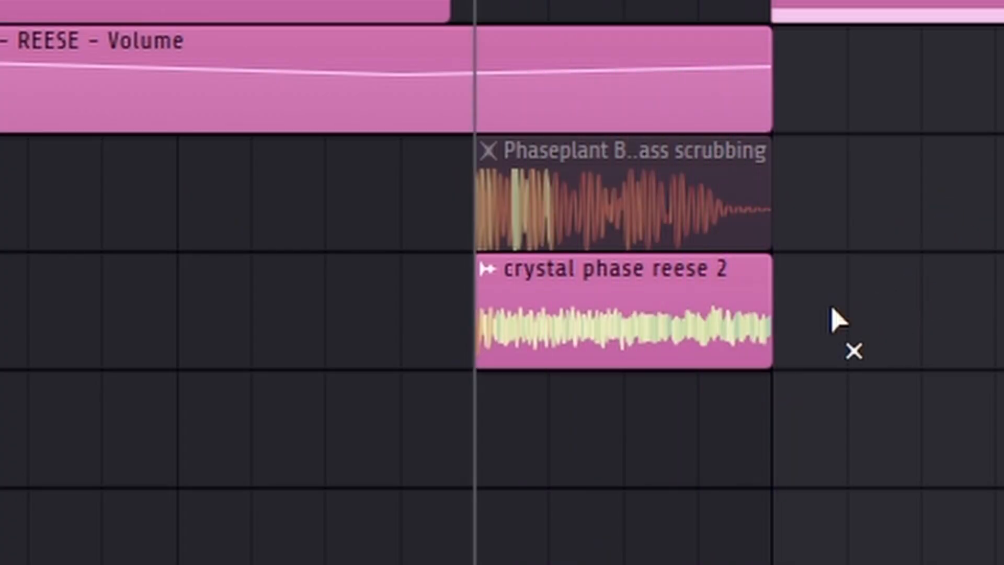
left_click(768, 319)
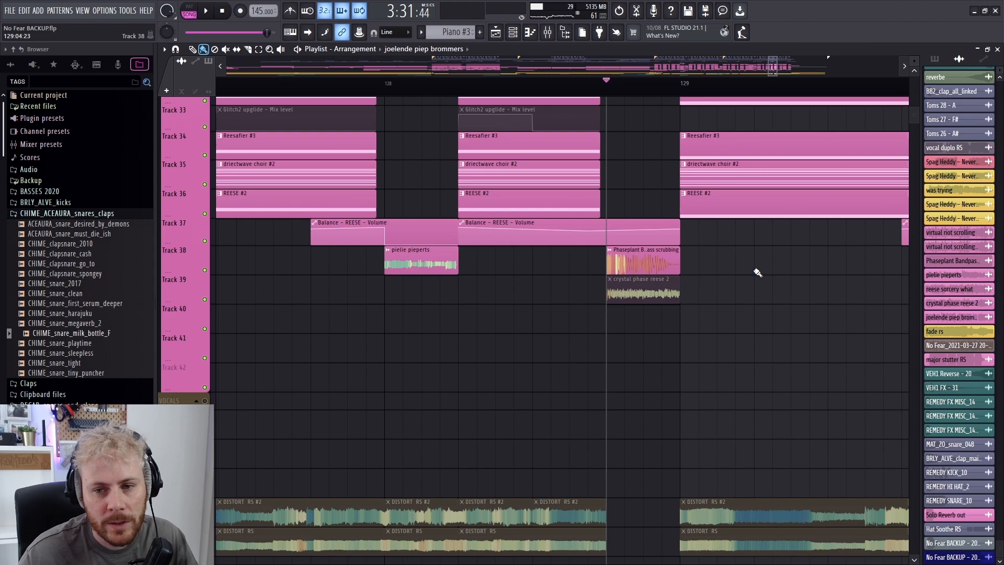
Audition the Phaseplant bass scrubbing clip before bar 129 on its own, and together with the unmuted crystal phase reese 2 clip
key("space")
key("space")
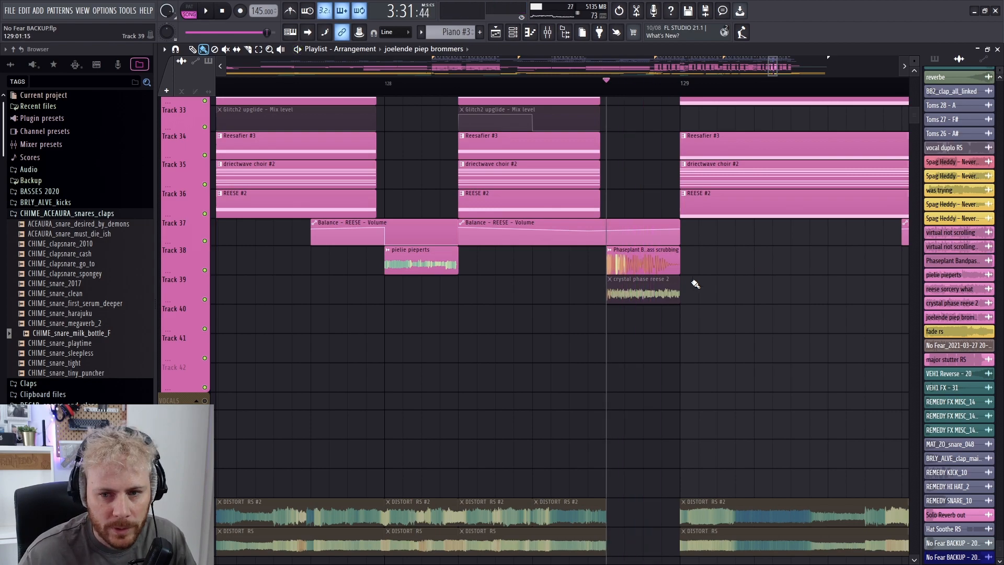
key("space")
key("space")
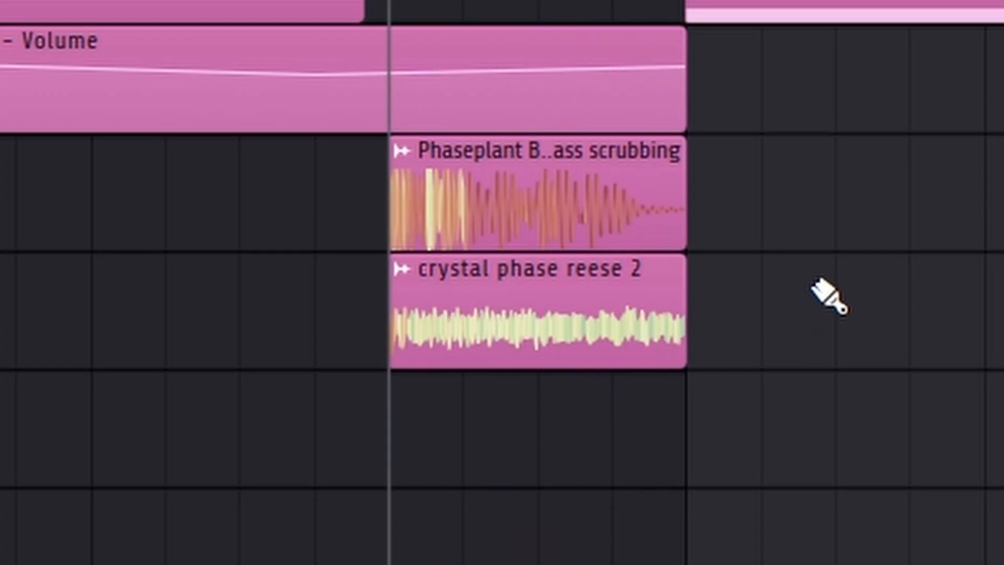
key("space")
key("space")
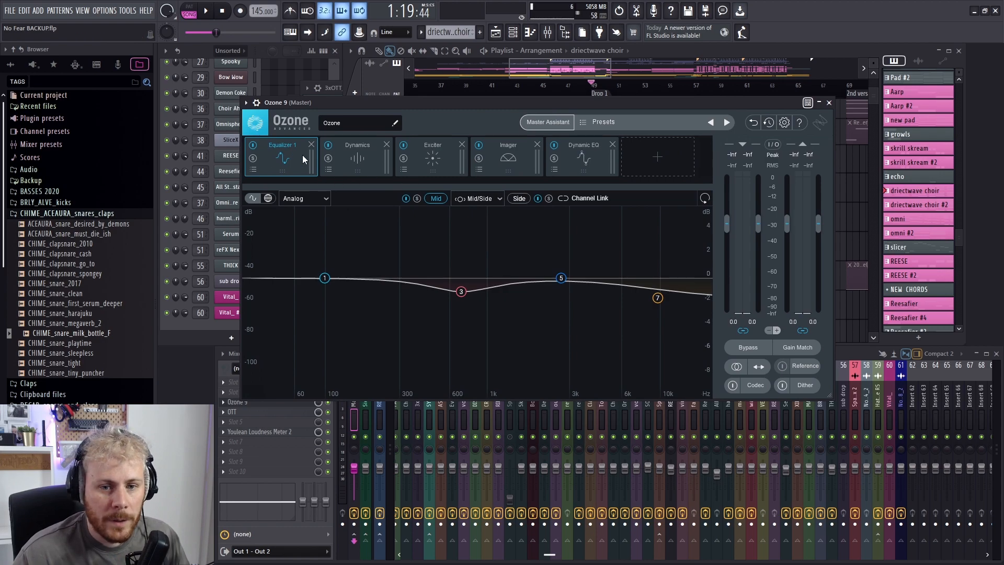
Compare the Mid and Side curves of Equalizer 1 in Ozone 9 on the master channel
left_click(509, 198)
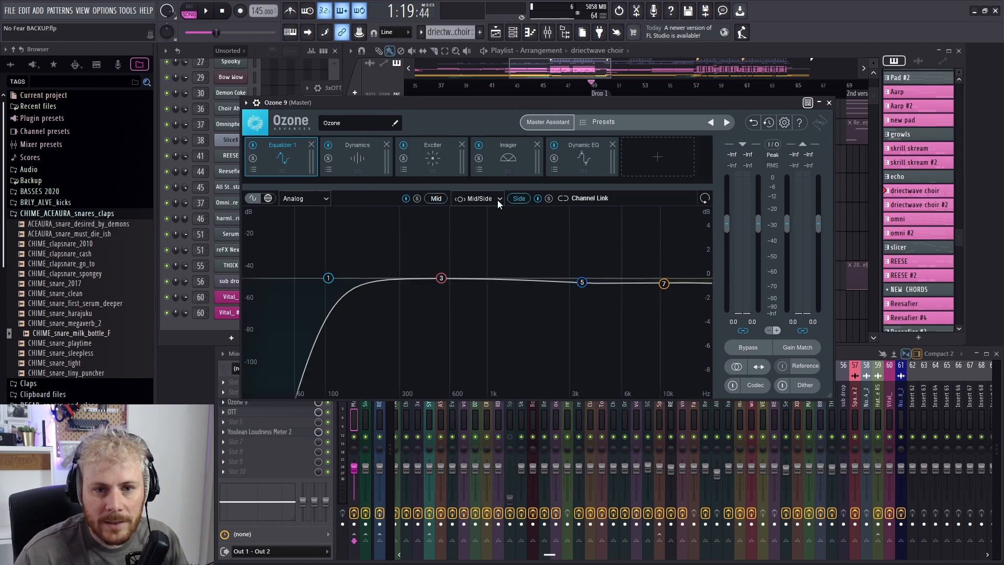
left_click(434, 199)
left_click(510, 199)
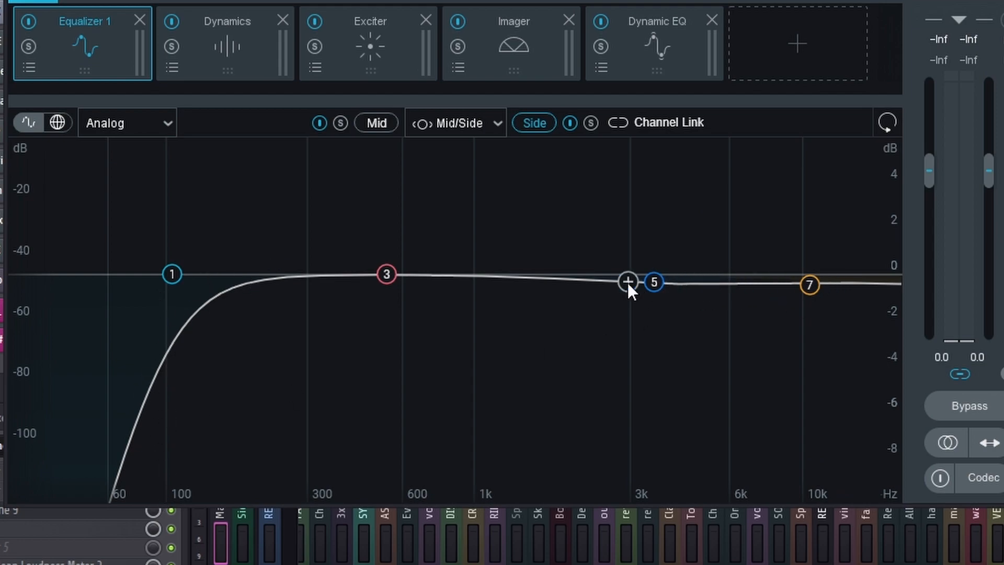
left_click(377, 123)
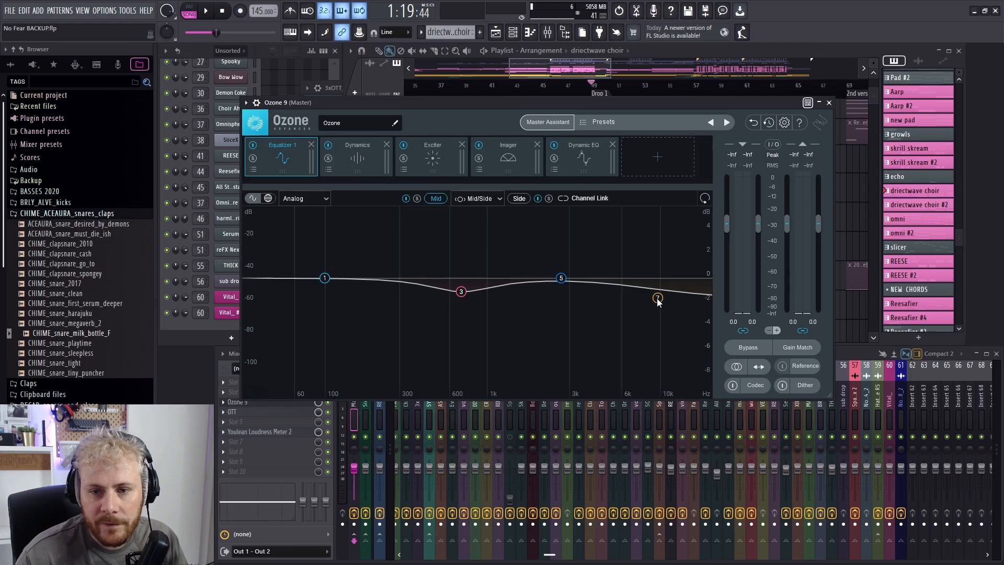
Inspect the settings of Ozone's Dynamics, Exciter and Imager modules in order
left_click(217, 35)
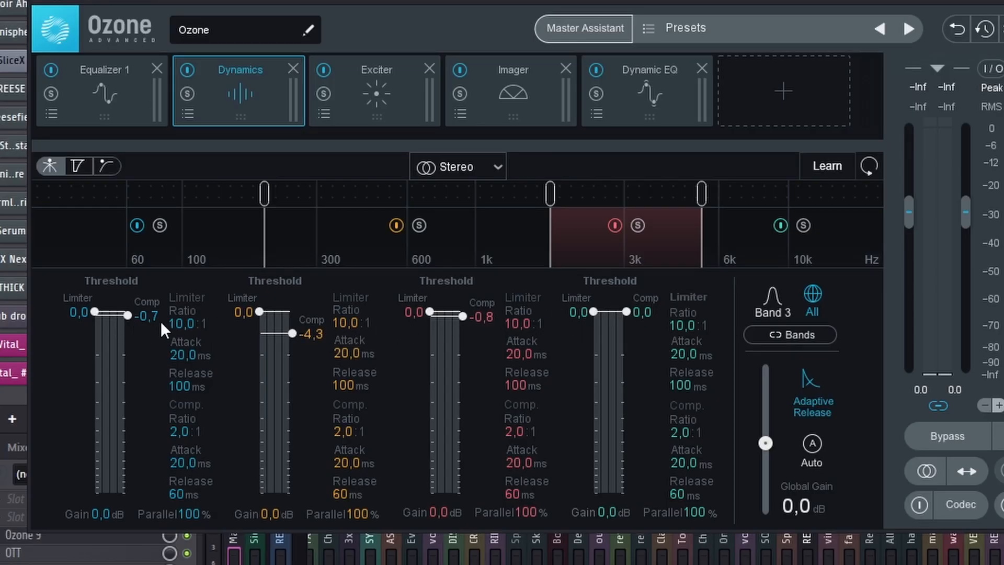
left_click(355, 92)
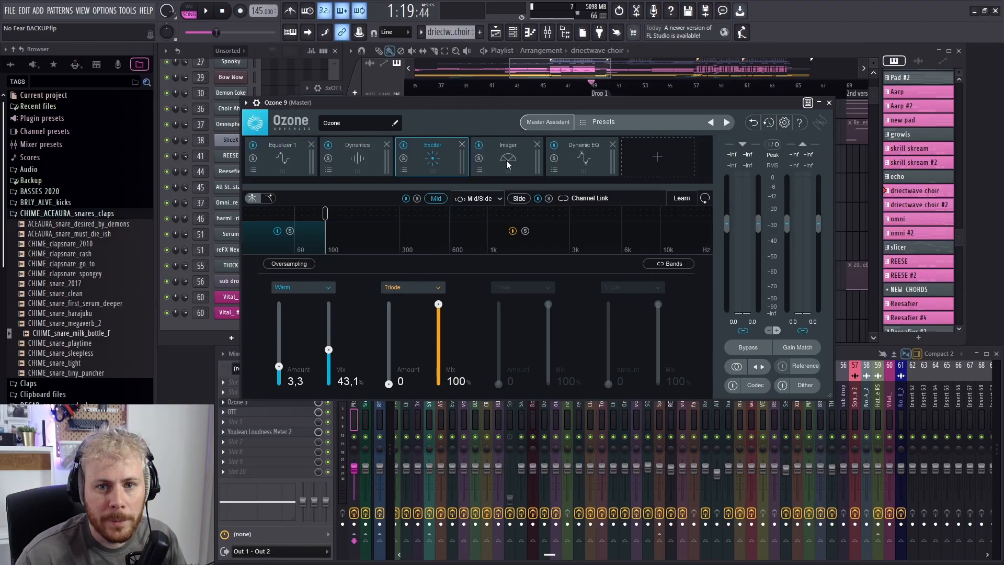
left_click(507, 159)
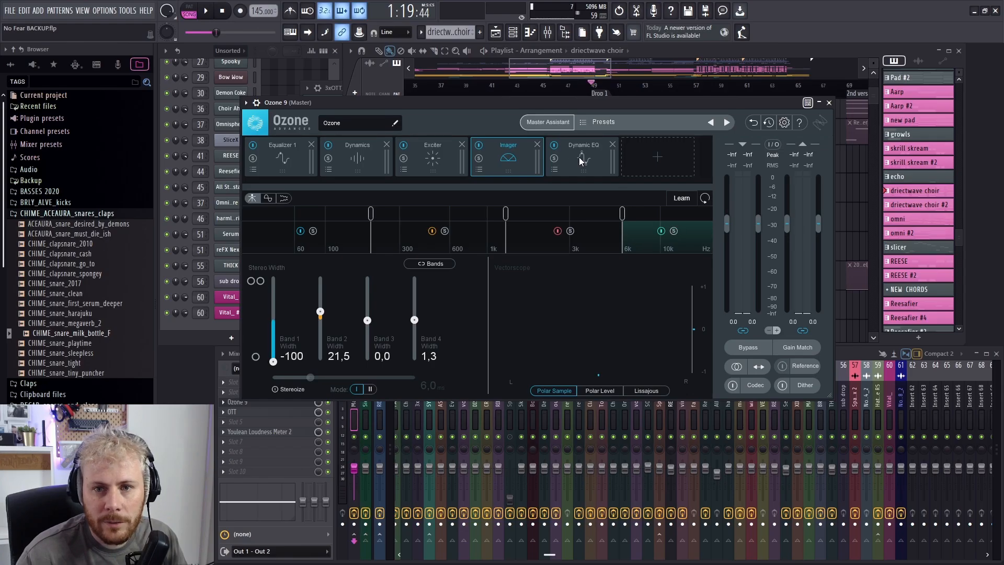
Inspect the Mid and Side curves of Ozone's Dynamic EQ and the settings of Side bands 4 and 6
left_click(582, 161)
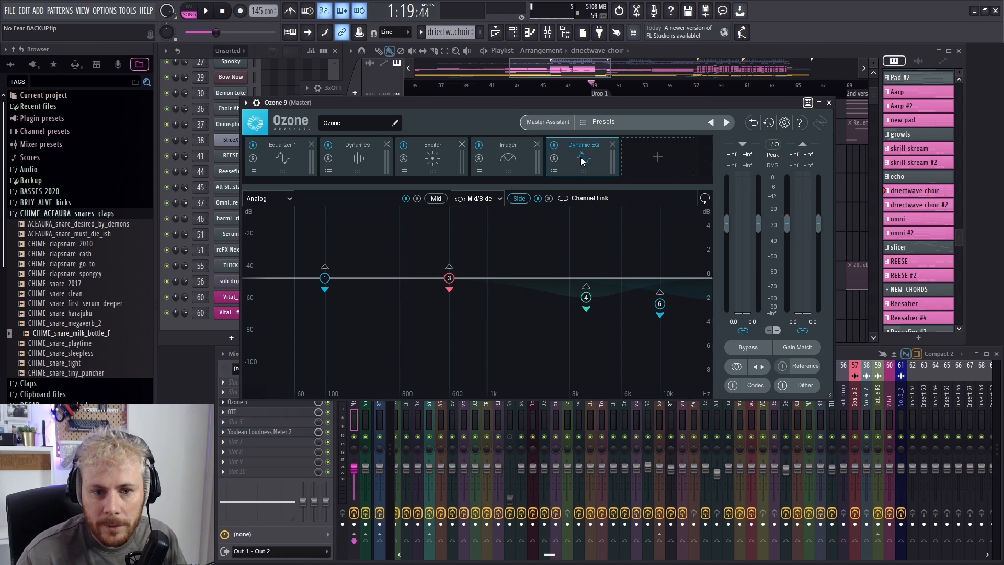
left_click(439, 200)
left_click(523, 197)
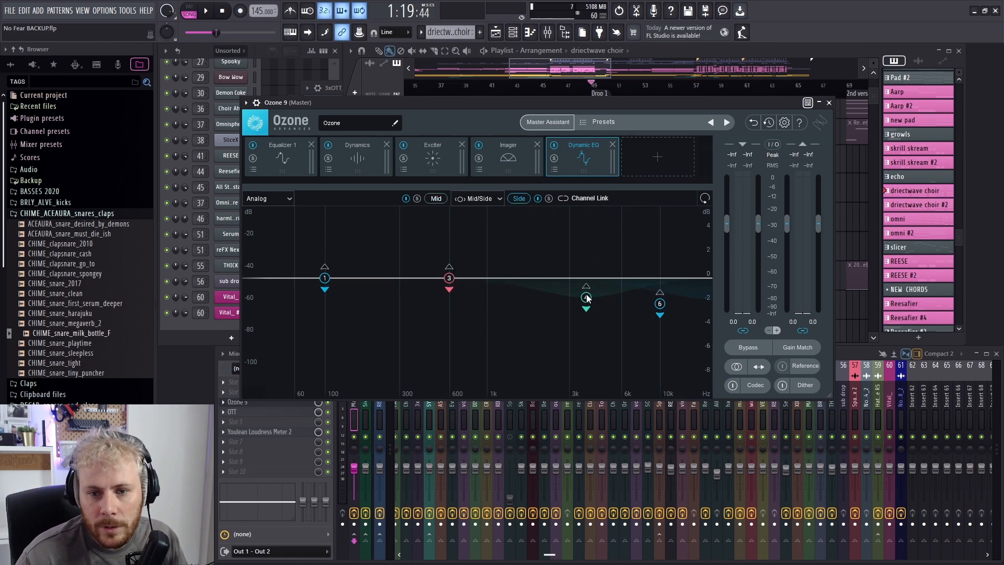
left_click(660, 304)
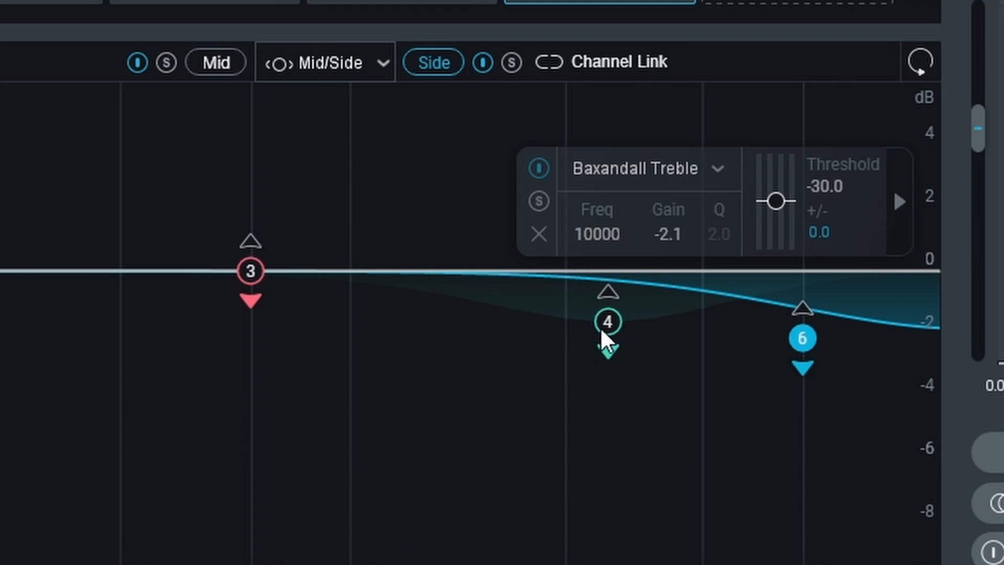
left_click(601, 329)
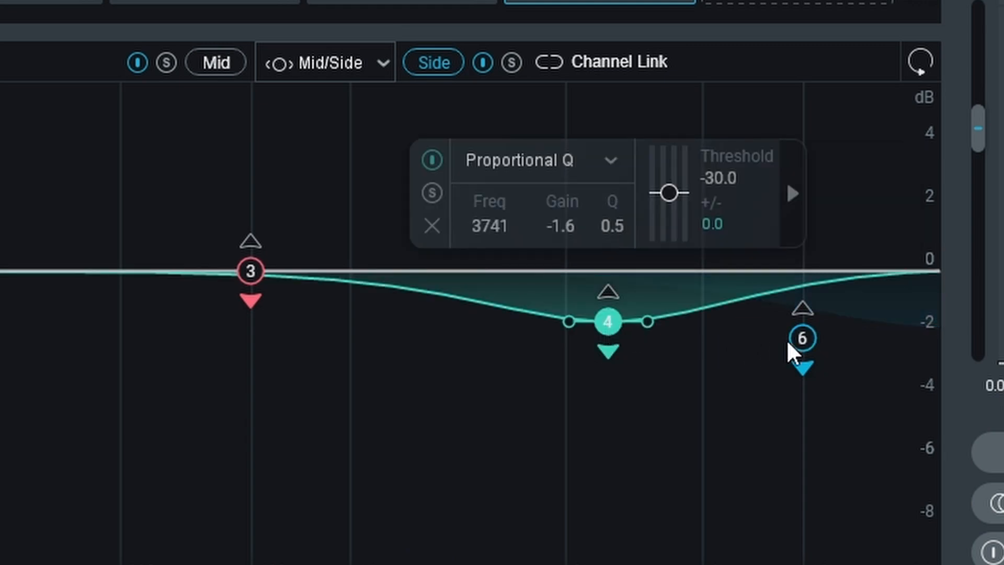
left_click(802, 338)
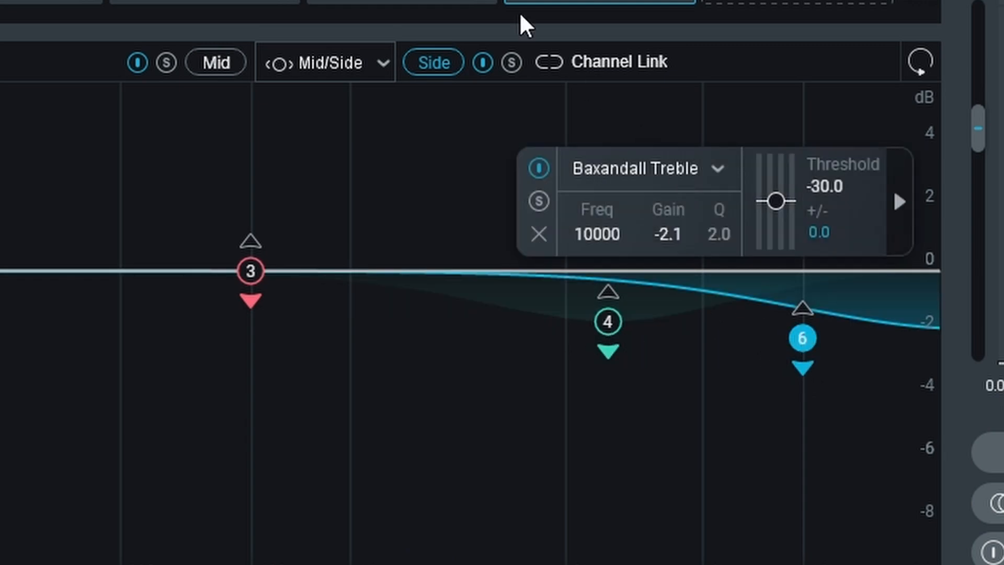
Inspect the OTT compressor on the master channel and move its window clear of the arrangement
left_click(357, 306)
left_click(489, 303)
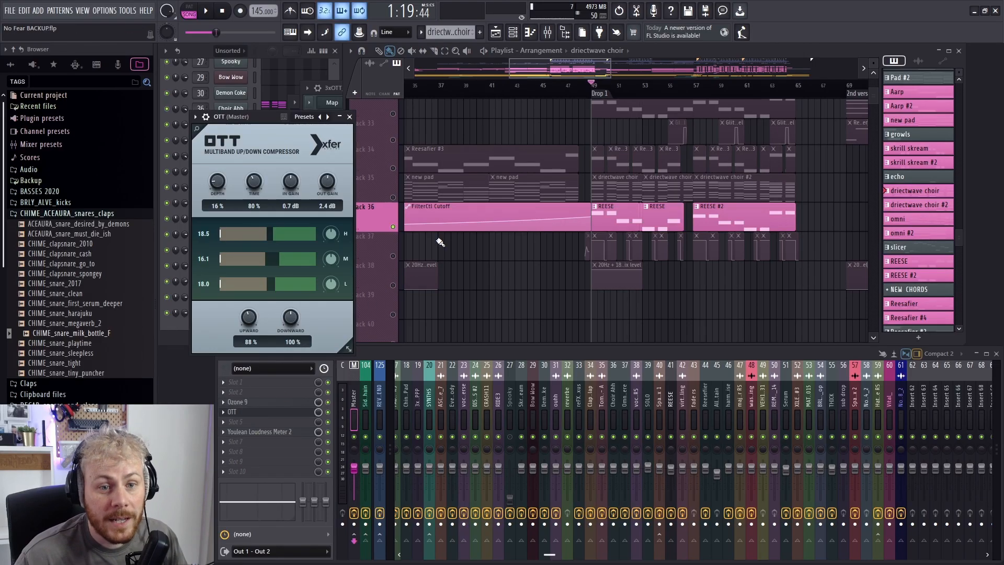
left_click_drag(253, 120, 292, 113)
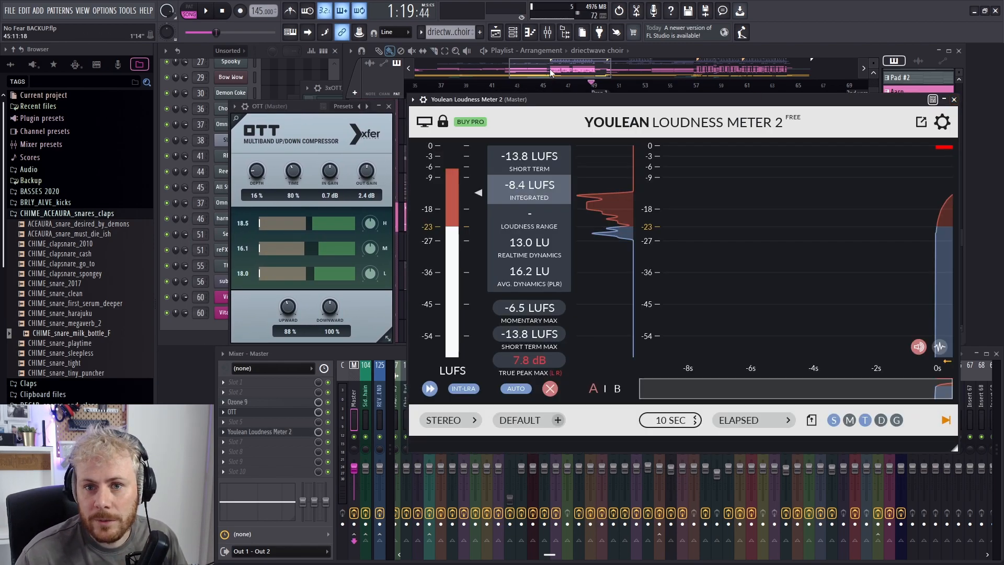
Play Drop 1 with Youlean Loudness Meter 2 open on the master to measure the loudness, and stop playback
key("space")
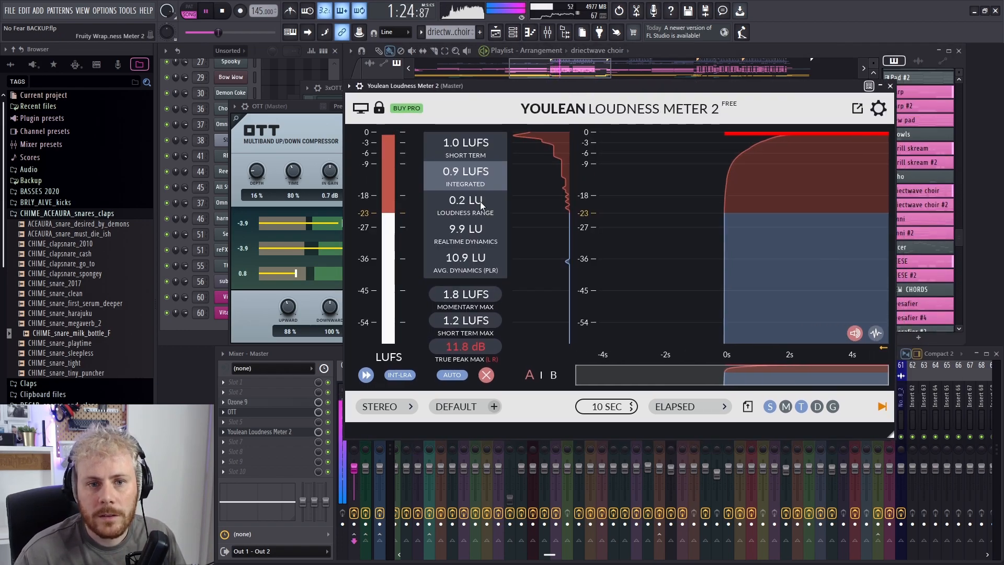
key("space")
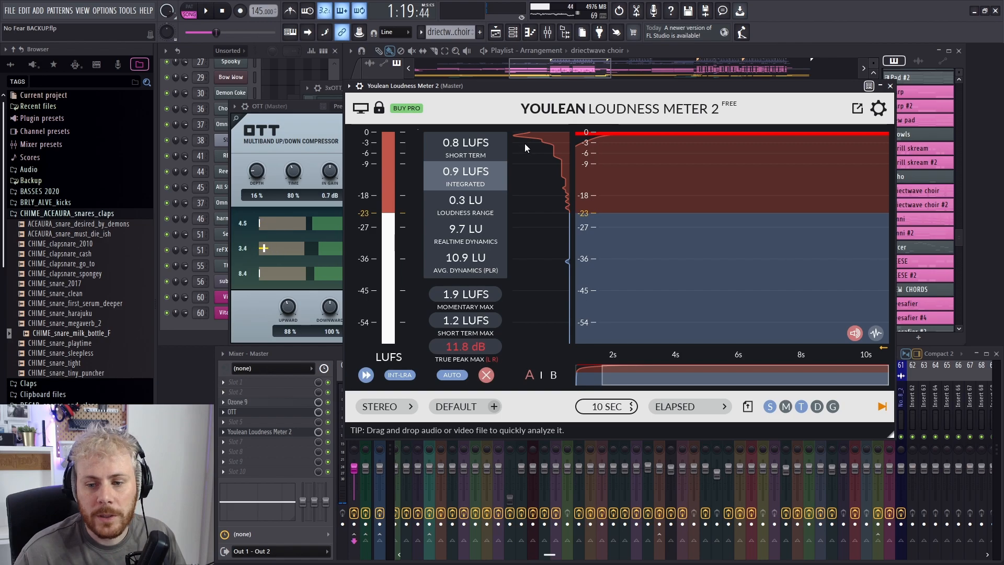